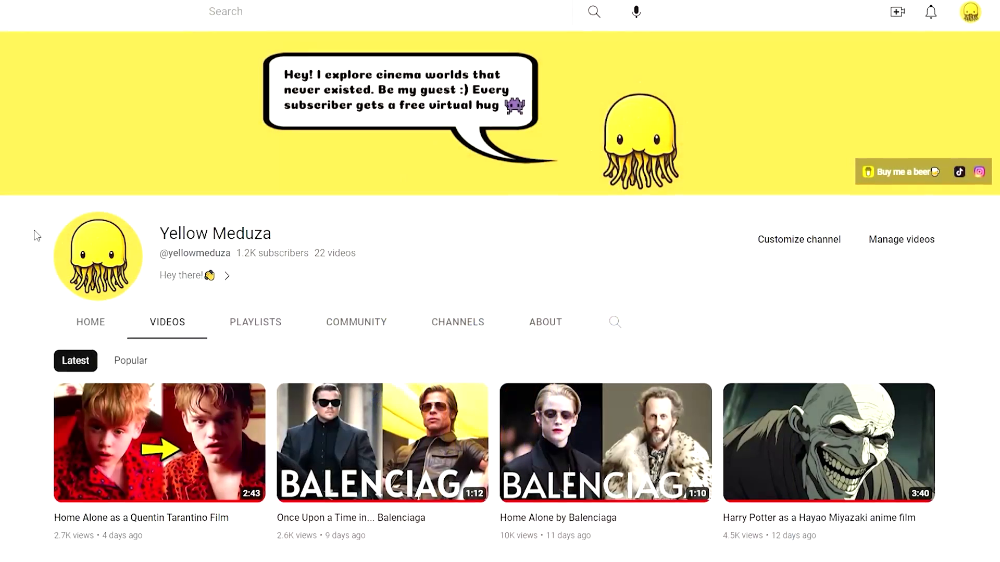
Look through the latest uploads on the Yellow Meduza channel's videos page.
{"action": "scroll", "coordinate": [34, 232], "scroll_direction": "down", "scroll_amount": 2}
{"action": "scroll", "coordinate": [30, 230], "scroll_direction": "down", "scroll_amount": 2}
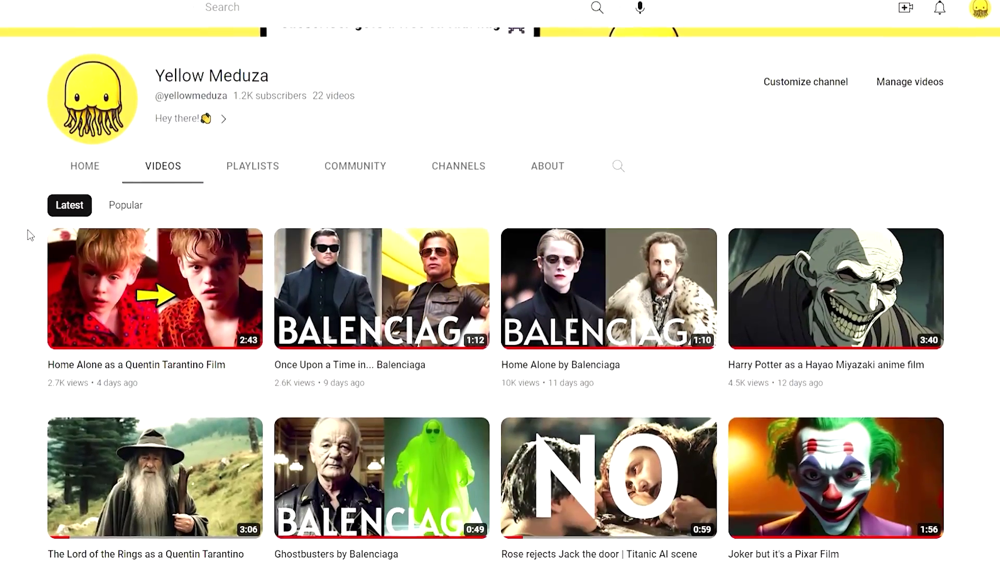
{"action": "scroll", "coordinate": [27, 230], "scroll_direction": "down", "scroll_amount": 8}
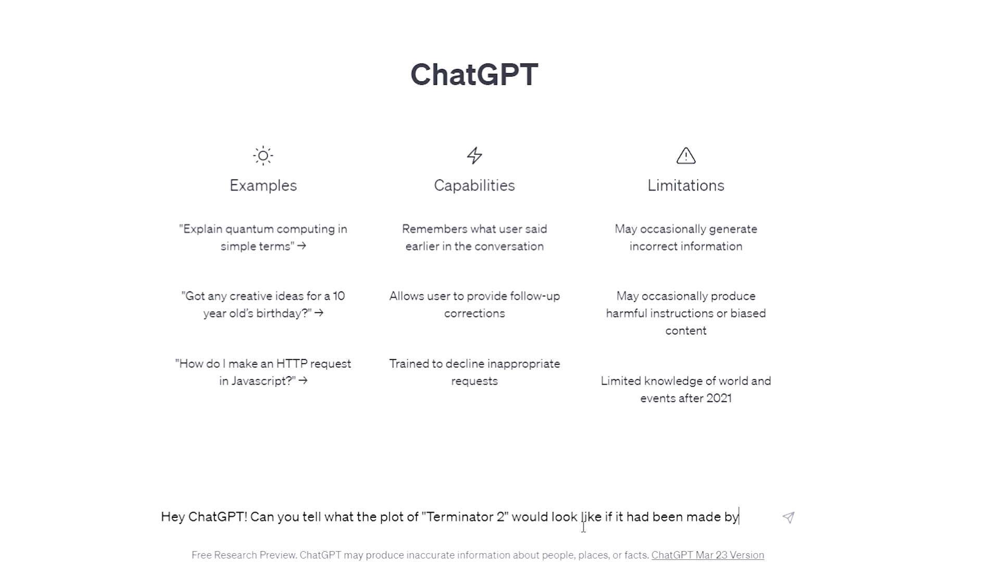
Ask ChatGPT what the plot of "Terminator 2" would look like if it had been made by Wes Anderson.
{"action": "type", "text": "Anderson?"}
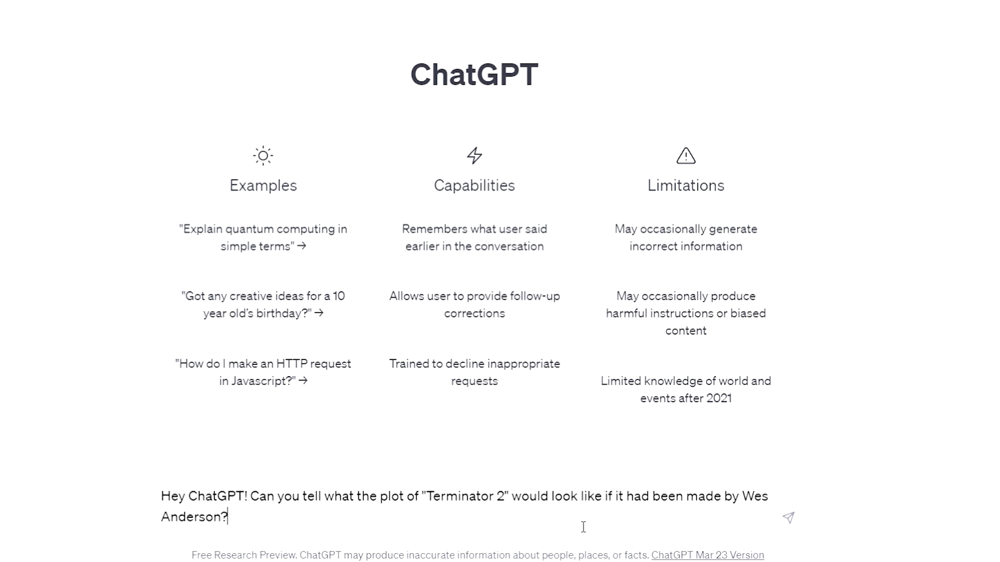
{"action": "key", "text": "Return"}
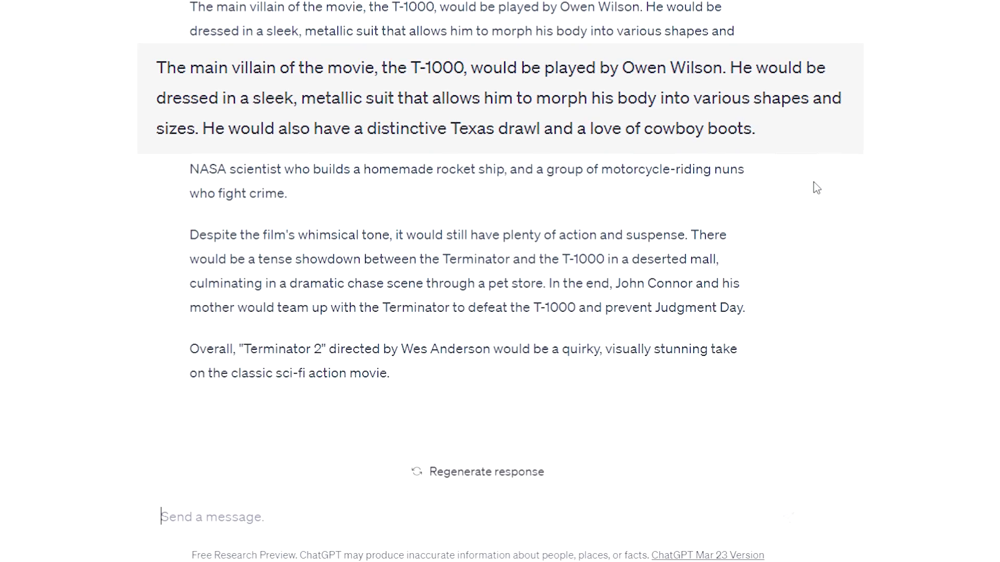
Read ChatGPT's Wes Anderson plot, the list of Terminator missions and the short synopsis about John Connor as an artist.
{"action": "scroll", "coordinate": [812, 213], "scroll_direction": "up", "scroll_amount": 2}
{"action": "scroll", "coordinate": [812, 210], "scroll_direction": "up", "scroll_amount": 6}
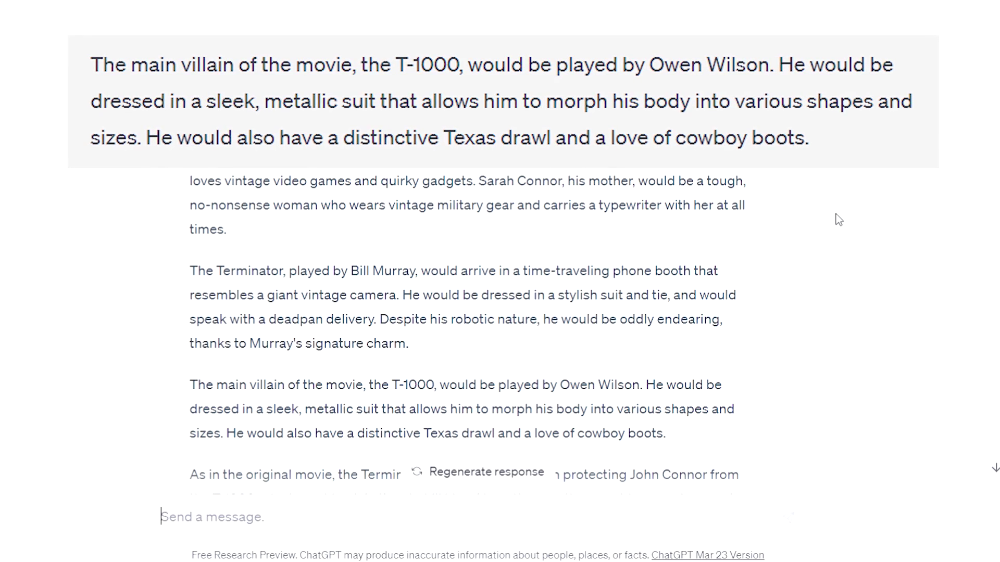
{"action": "scroll", "coordinate": [838, 219], "scroll_direction": "down", "scroll_amount": 6}
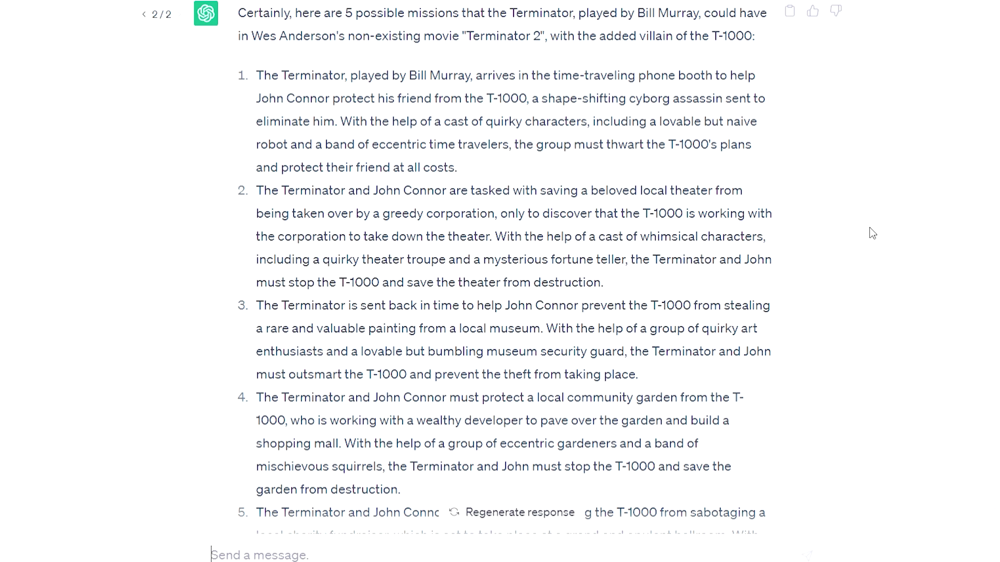
{"action": "scroll", "coordinate": [872, 233], "scroll_direction": "down", "scroll_amount": 3}
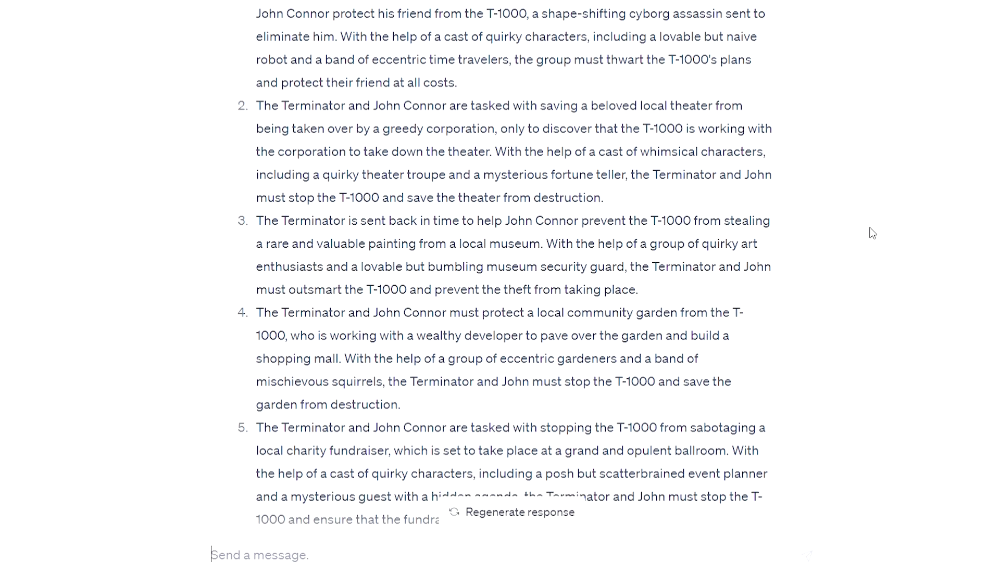
{"action": "scroll", "coordinate": [872, 233], "scroll_direction": "down", "scroll_amount": 2}
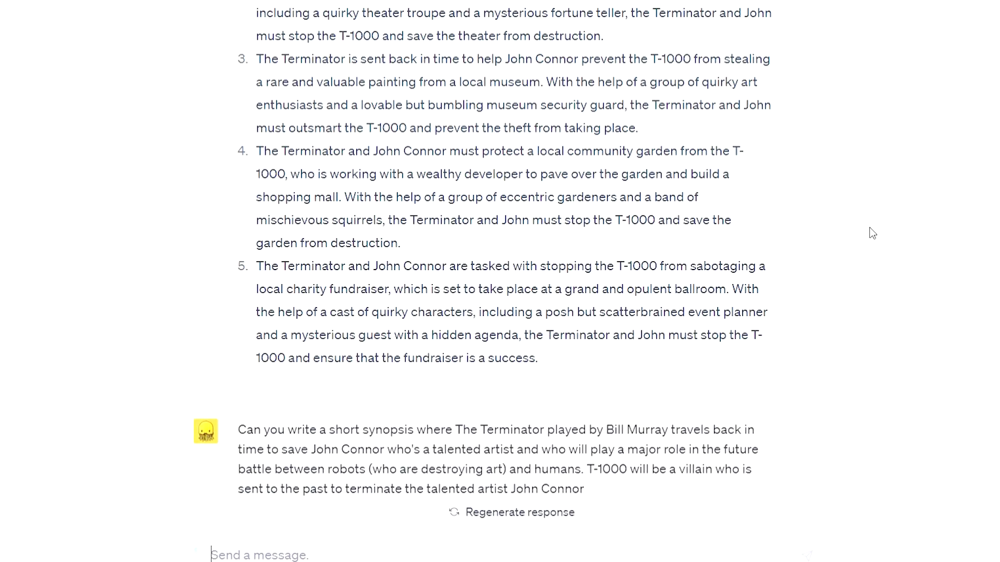
{"action": "scroll", "coordinate": [873, 233], "scroll_direction": "down", "scroll_amount": 6}
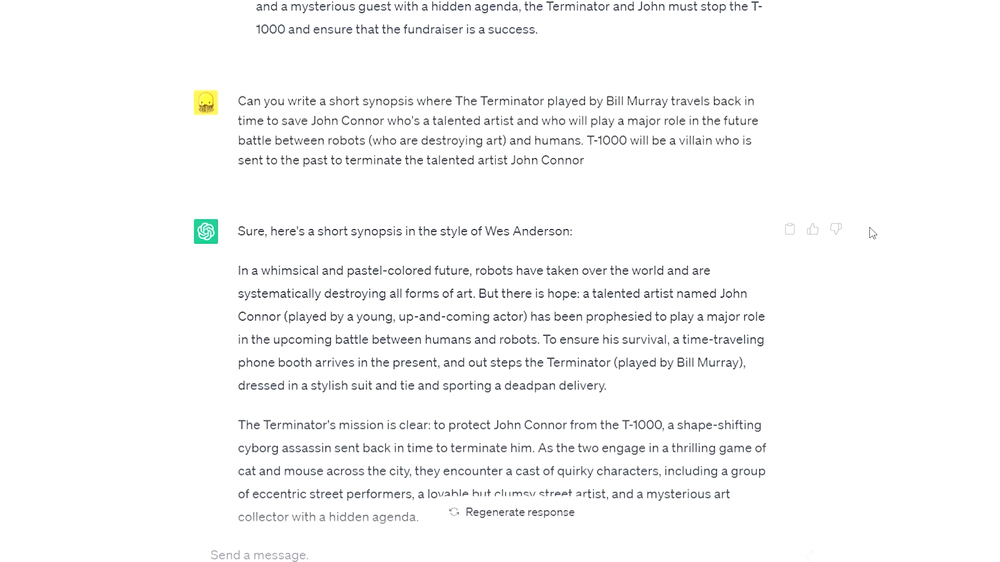
{"action": "scroll", "coordinate": [909, 245], "scroll_direction": "down", "scroll_amount": 5}
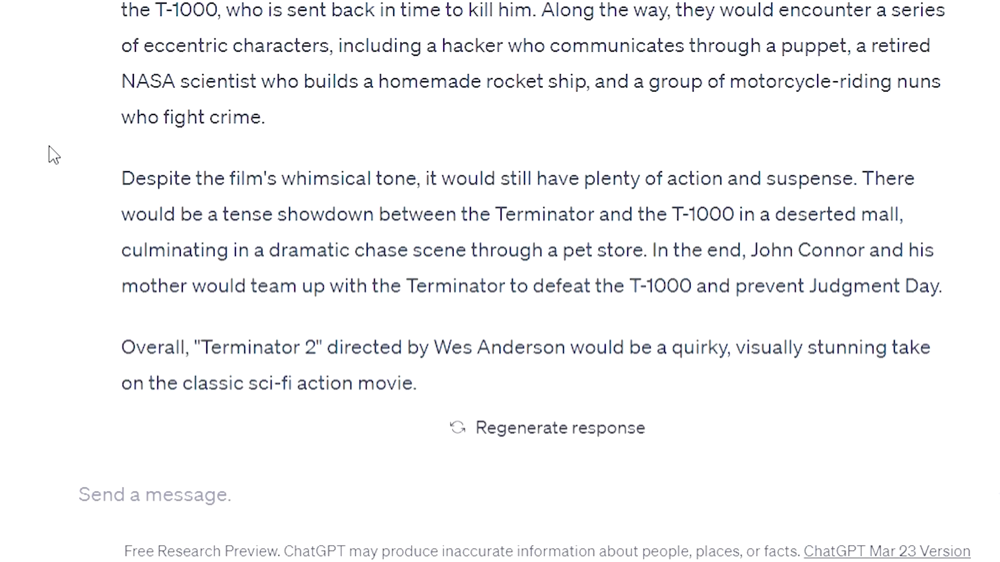
Reply "Thanks!" to the Wes Anderson version of the Terminator 2 plot.
{"action": "scroll", "coordinate": [260, 388], "scroll_direction": "down", "scroll_amount": 1}
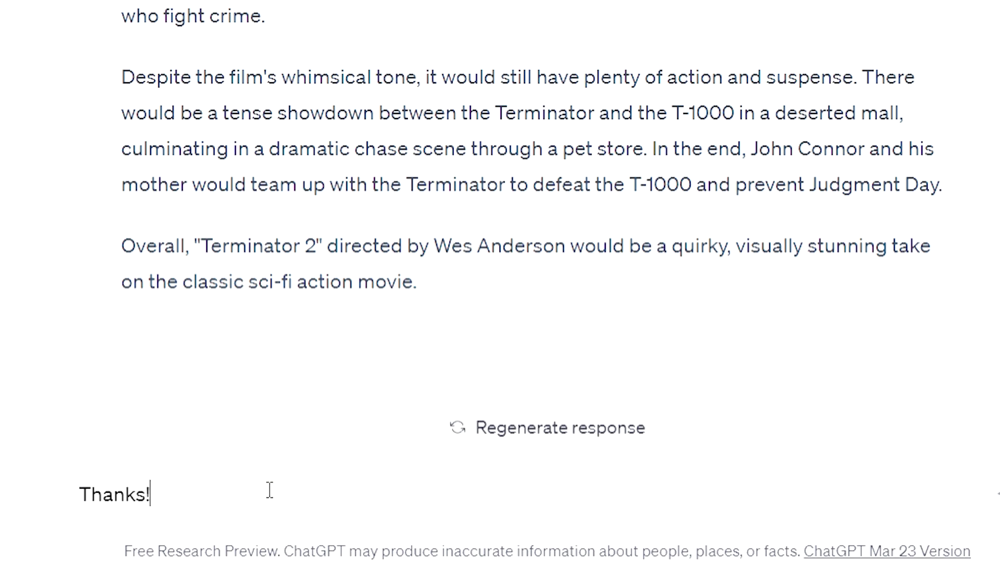
{"action": "key", "text": "Return"}
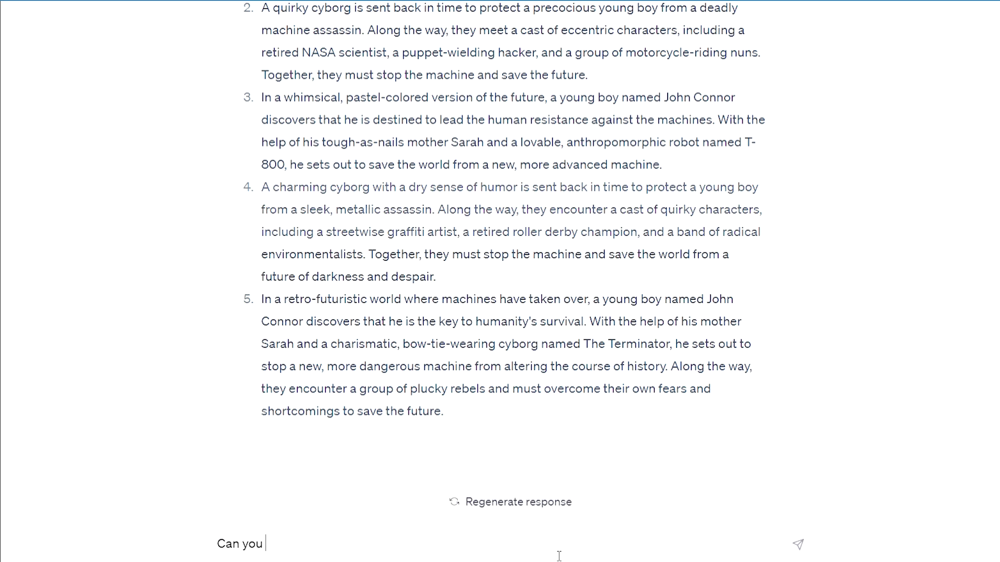
Ask "Can you come up with memorable one-liners for Terminator 2 but in the style of Wes Anderson?".
{"action": "type", "text": "come up with m"}
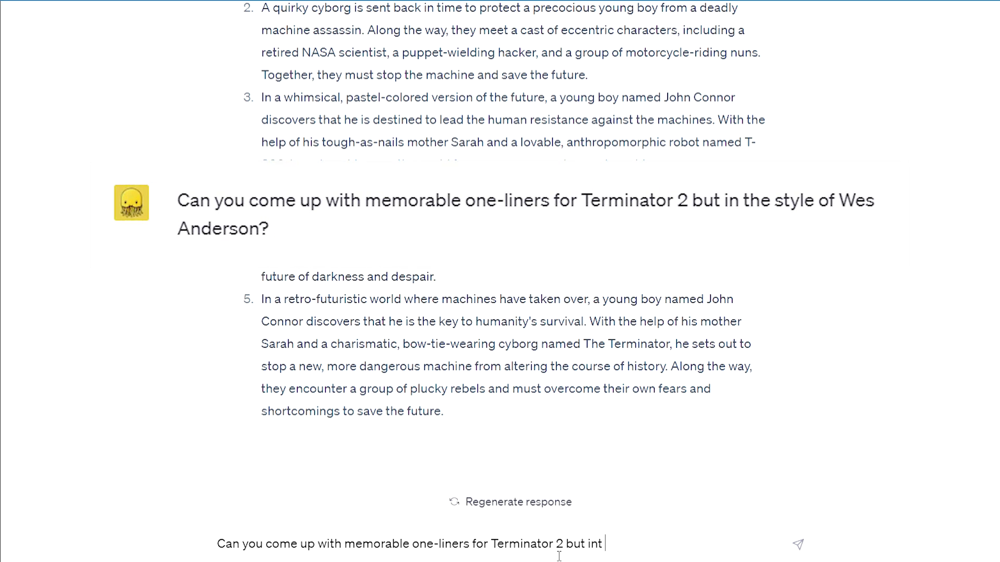
{"action": "type", "text": "emorable one-liners for Terminator 2 but in the style of Wes Anderson?"}
{"action": "key", "text": "Return"}
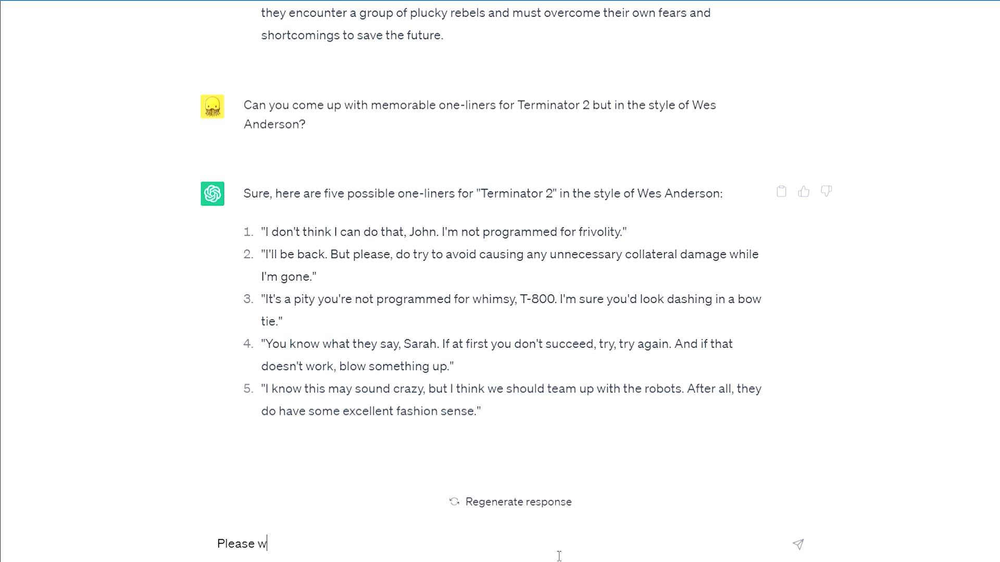
Send the request "Please write 5 more" and review both sets of one-liners.
{"action": "key", "text": "Return"}
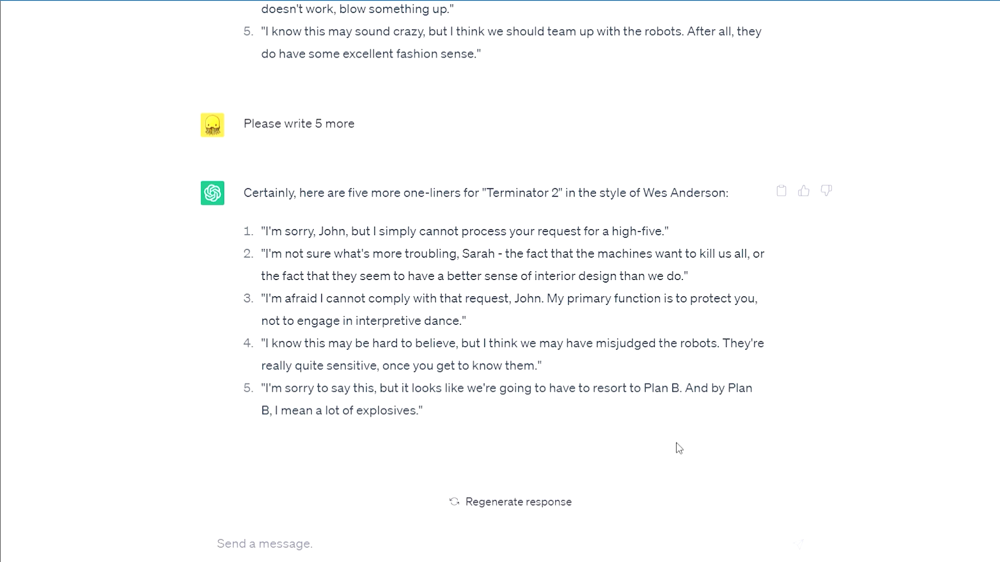
{"action": "scroll", "coordinate": [895, 424], "scroll_direction": "up", "scroll_amount": 4}
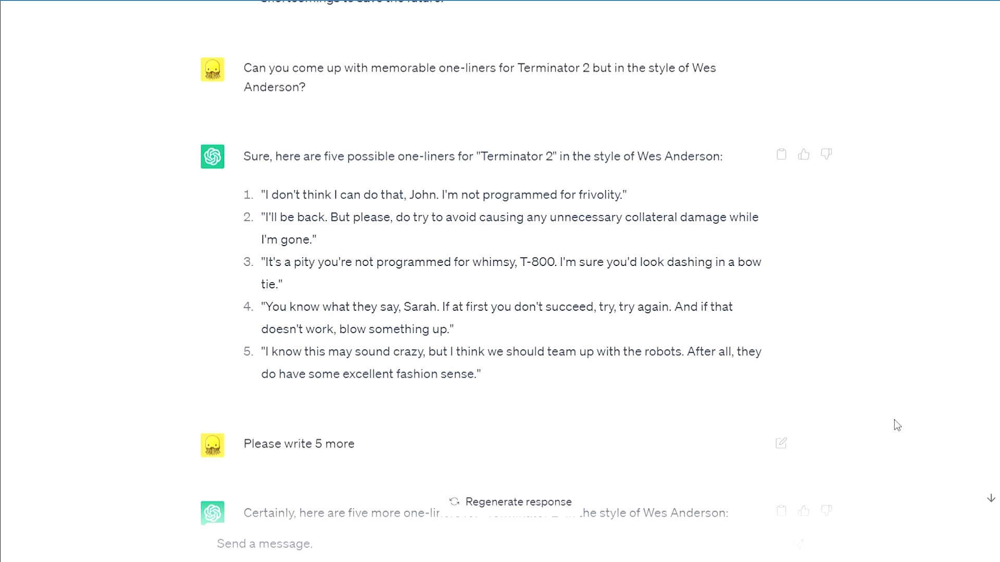
{"action": "scroll", "coordinate": [941, 272], "scroll_direction": "up", "scroll_amount": 1}
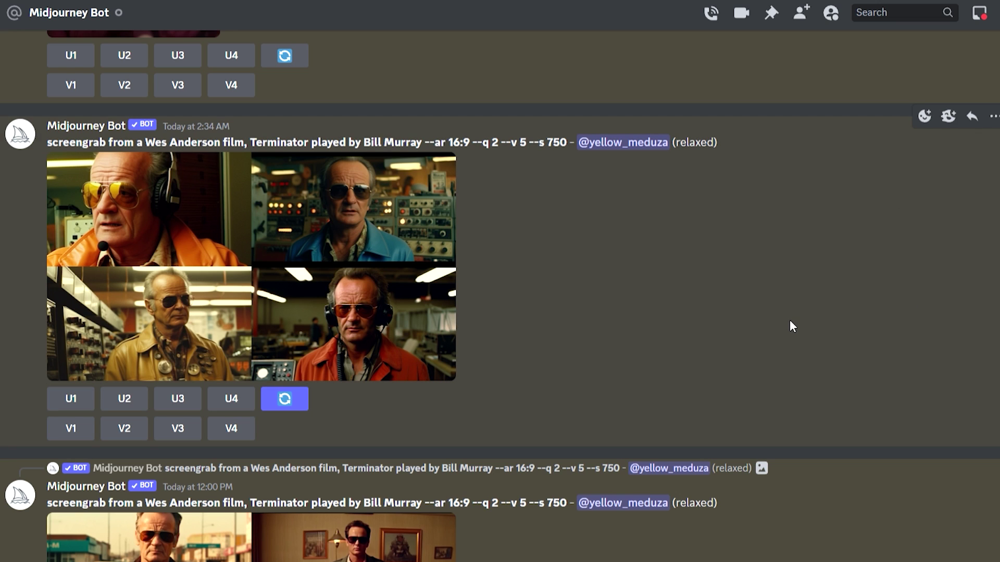
Switch to the Midjourney Bot chat in Discord and review the generated Bill Murray Terminator grids and their prompts.
{"action": "scroll", "coordinate": [774, 329], "scroll_direction": "down", "scroll_amount": 10}
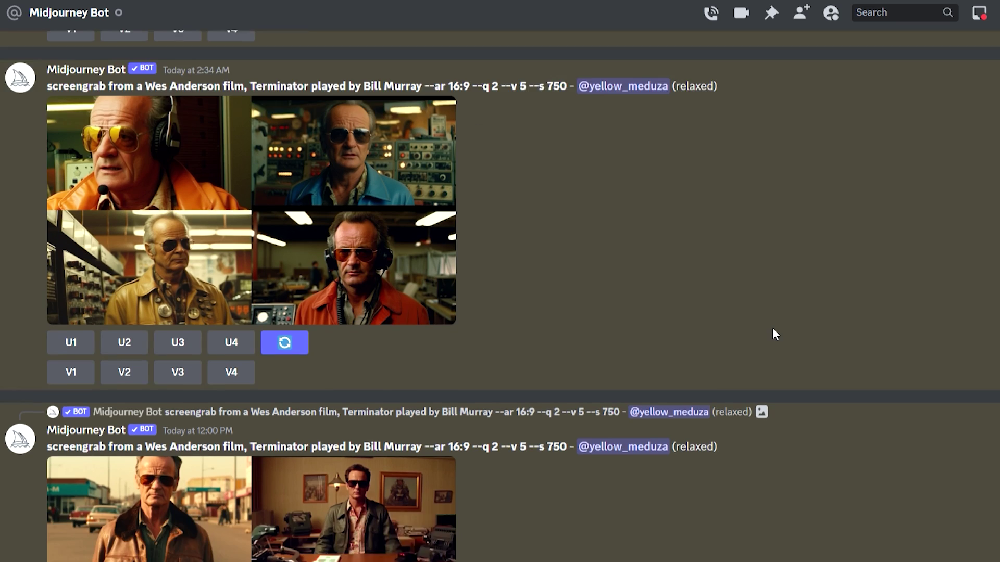
{"action": "scroll", "coordinate": [773, 329], "scroll_direction": "down", "scroll_amount": 15}
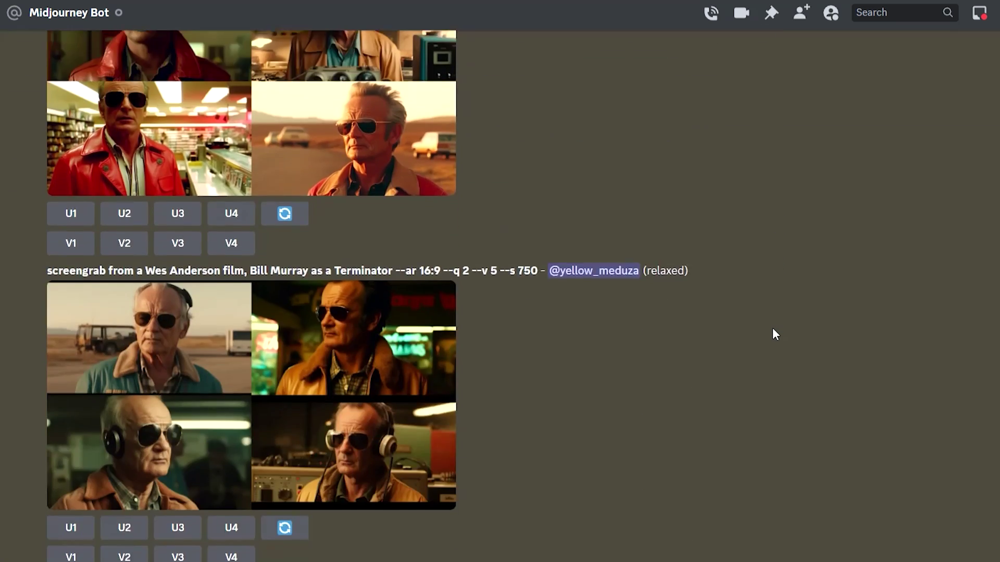
{"action": "scroll", "coordinate": [773, 328], "scroll_direction": "down", "scroll_amount": 20}
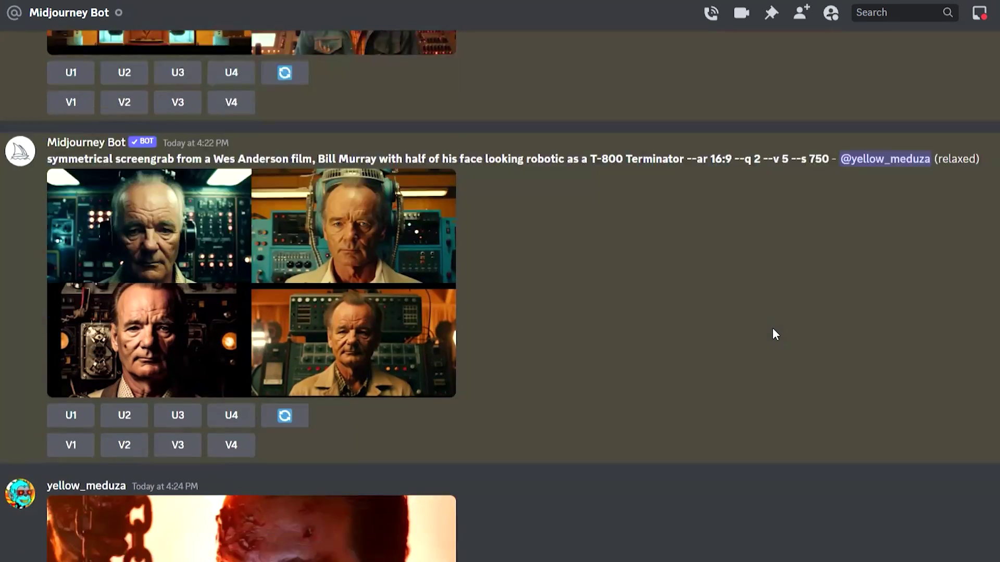
{"action": "scroll", "coordinate": [773, 328], "scroll_direction": "down", "scroll_amount": 10}
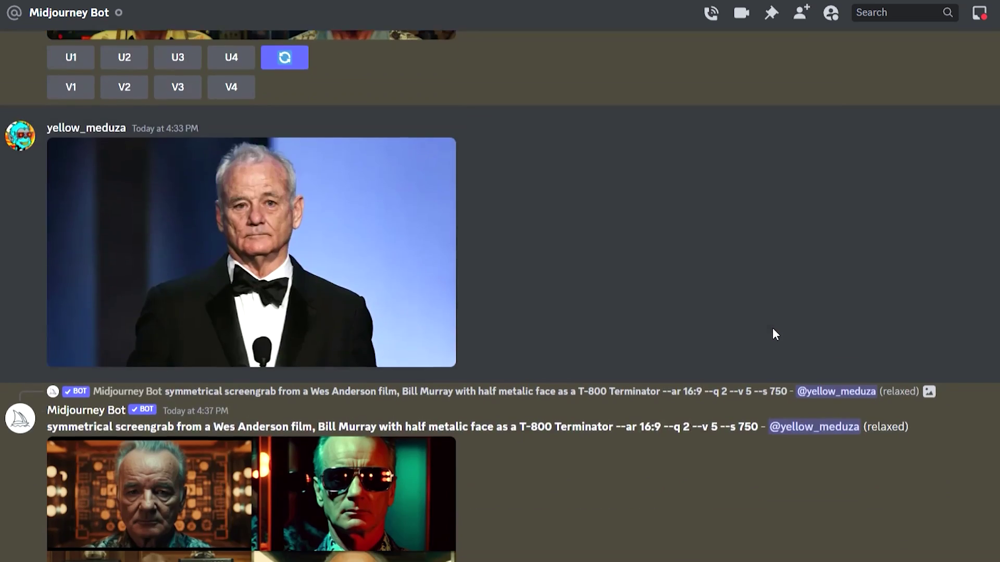
{"action": "scroll", "coordinate": [772, 328], "scroll_direction": "up", "scroll_amount": 12}
{"action": "scroll", "coordinate": [772, 330], "scroll_direction": "up", "scroll_amount": 15}
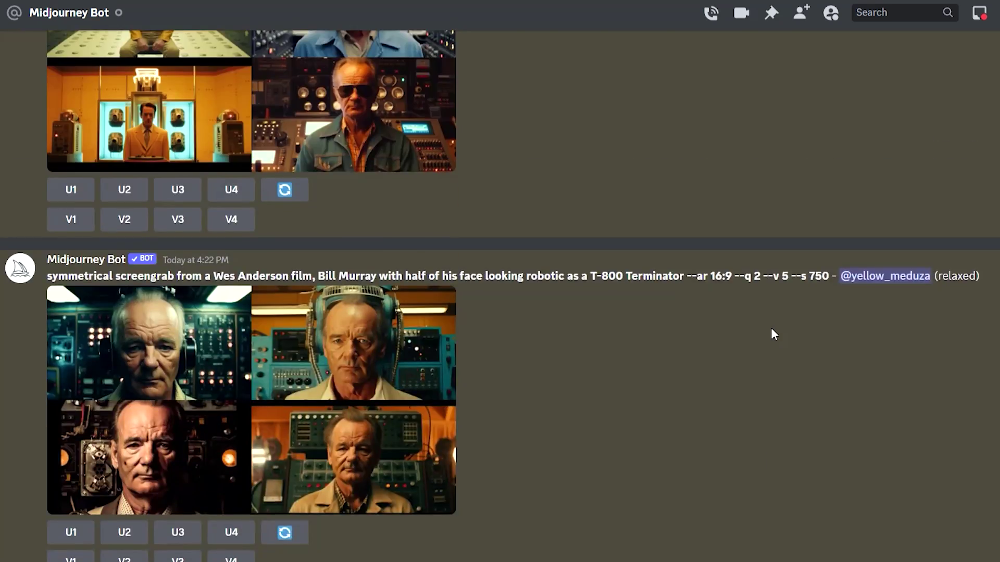
{"action": "scroll", "coordinate": [720, 353], "scroll_direction": "up", "scroll_amount": 10}
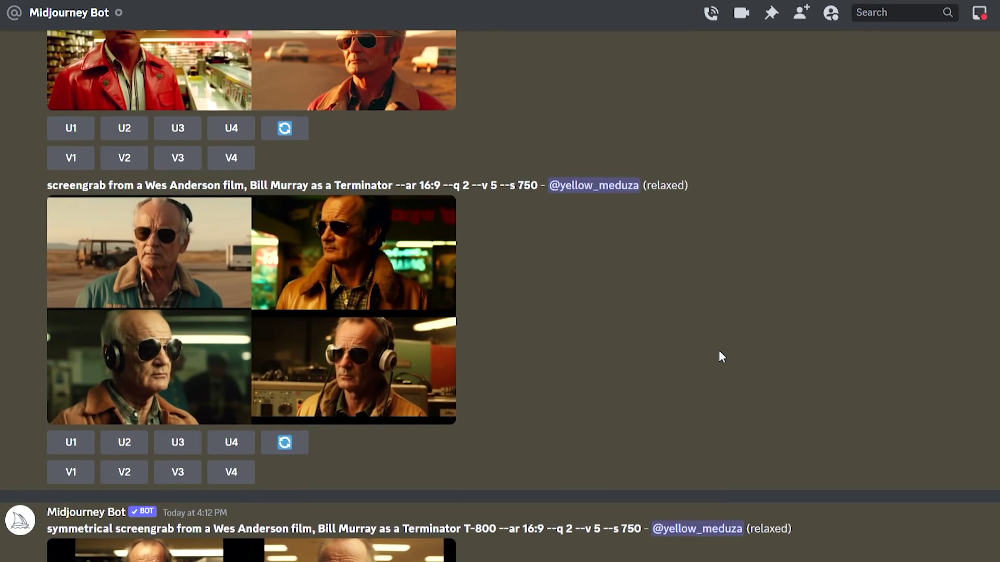
{"action": "scroll", "coordinate": [721, 356], "scroll_direction": "up", "scroll_amount": 12}
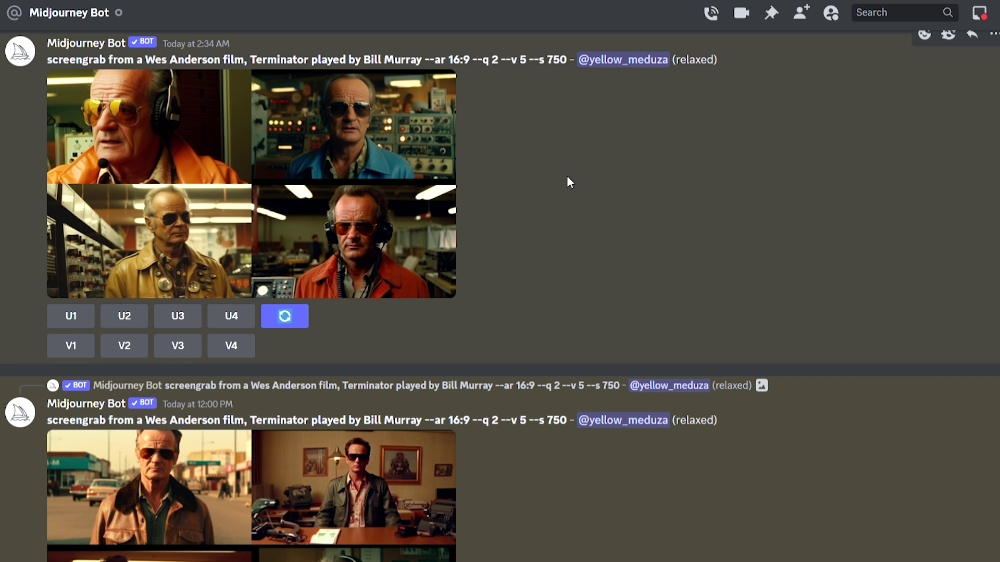
Enlarge the two image grids generated from the "Terminator played by Bill Murray" prompt and inspect them.
{"action": "left_click", "coordinate": [198, 183]}
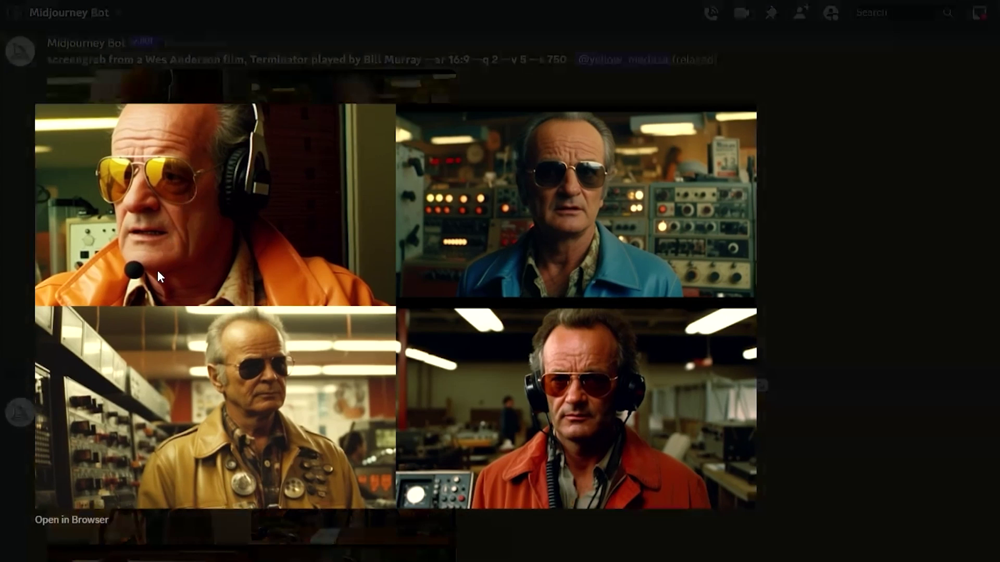
{"action": "left_click", "coordinate": [235, 255]}
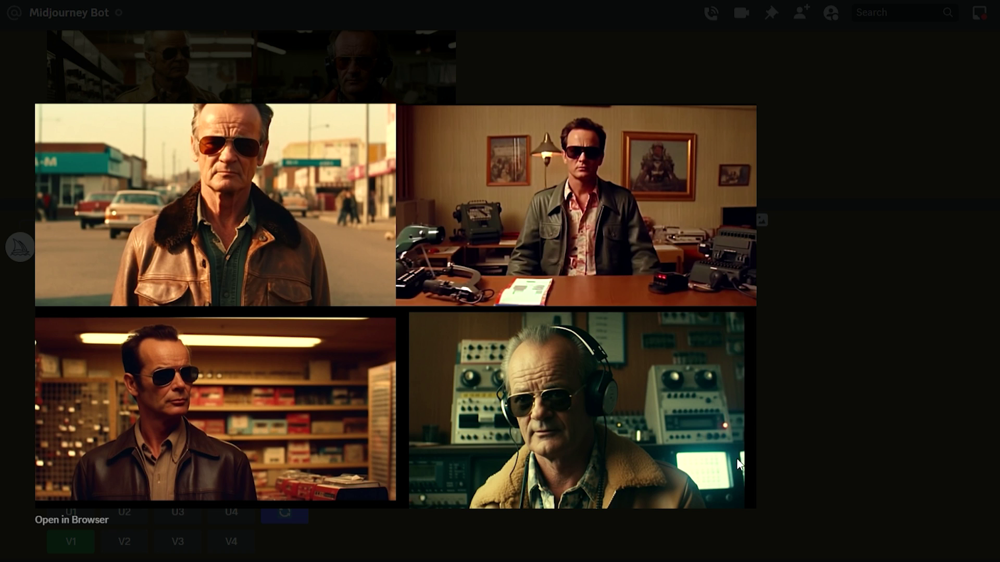
{"action": "left_click", "coordinate": [925, 433]}
{"action": "scroll", "coordinate": [499, 433], "scroll_direction": "down", "scroll_amount": 5}
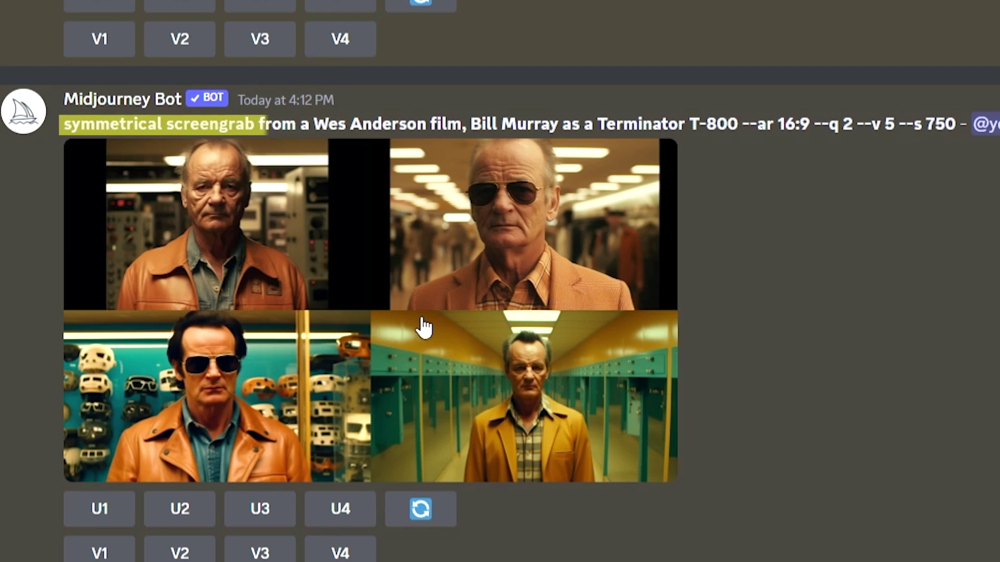
Enlarge and inspect the symmetrical screengrab grids for "Terminator T-800" and "T-800 Terminator".
{"action": "left_click", "coordinate": [232, 324]}
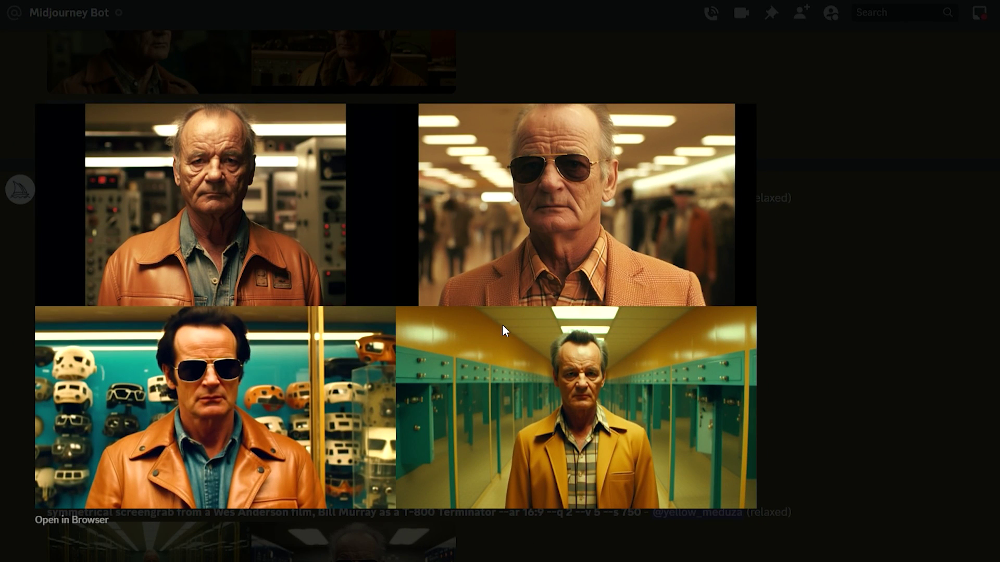
{"action": "left_click", "coordinate": [926, 312]}
{"action": "scroll", "coordinate": [610, 357], "scroll_direction": "down", "scroll_amount": 5}
{"action": "left_click", "coordinate": [334, 294]}
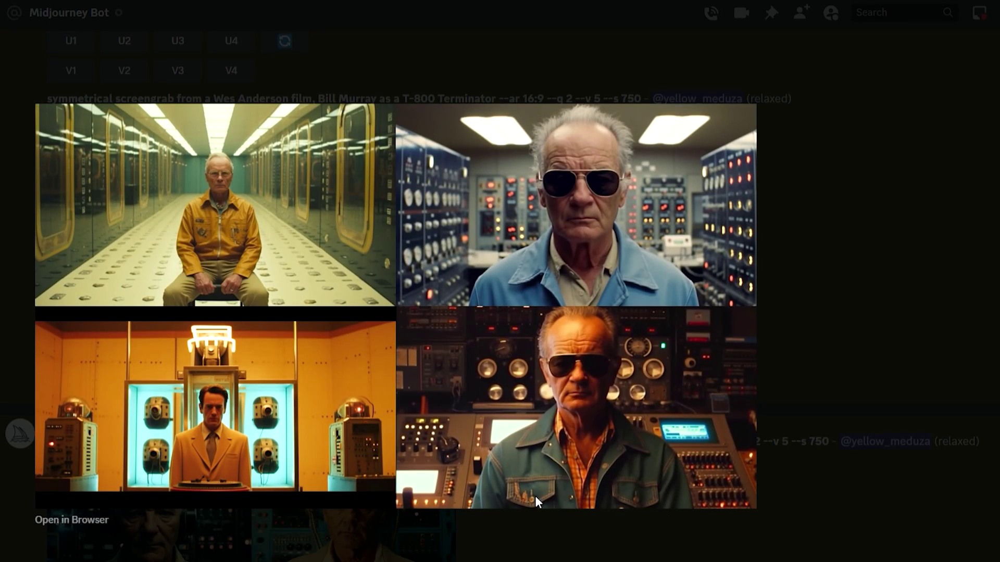
{"action": "left_click", "coordinate": [935, 348]}
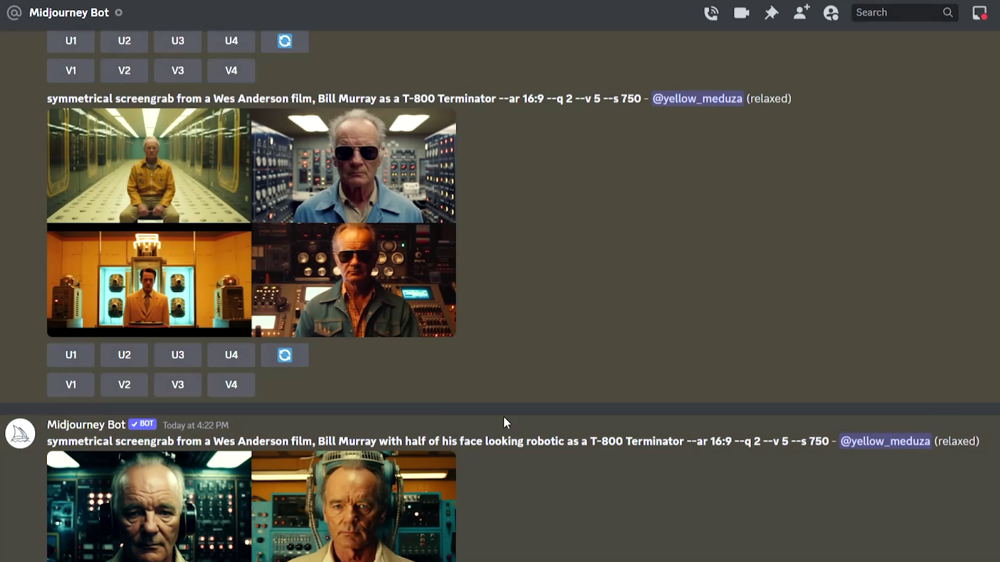
Request variations of the fourth image in the symmetrical T-800 Terminator grid.
{"action": "left_click", "coordinate": [228, 390]}
{"action": "left_click", "coordinate": [512, 403]}
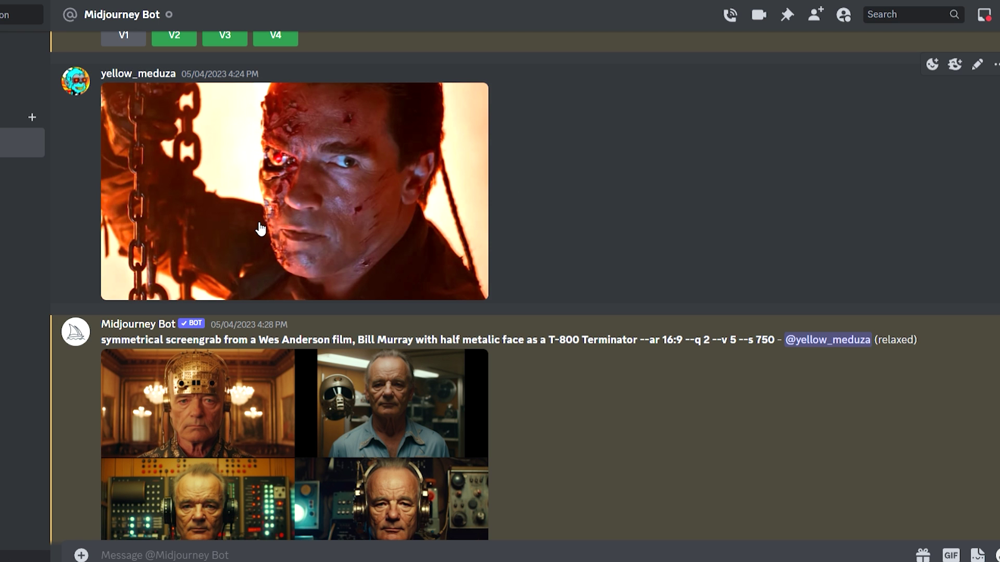
View the two uploaded reference photos enlarged: the damaged Terminator face and the Bill Murray portrait in a bow tie.
{"action": "left_click", "coordinate": [260, 229]}
{"action": "left_click", "coordinate": [845, 269]}
{"action": "scroll", "coordinate": [613, 319], "scroll_direction": "down", "scroll_amount": 10}
{"action": "left_click", "coordinate": [346, 169]}
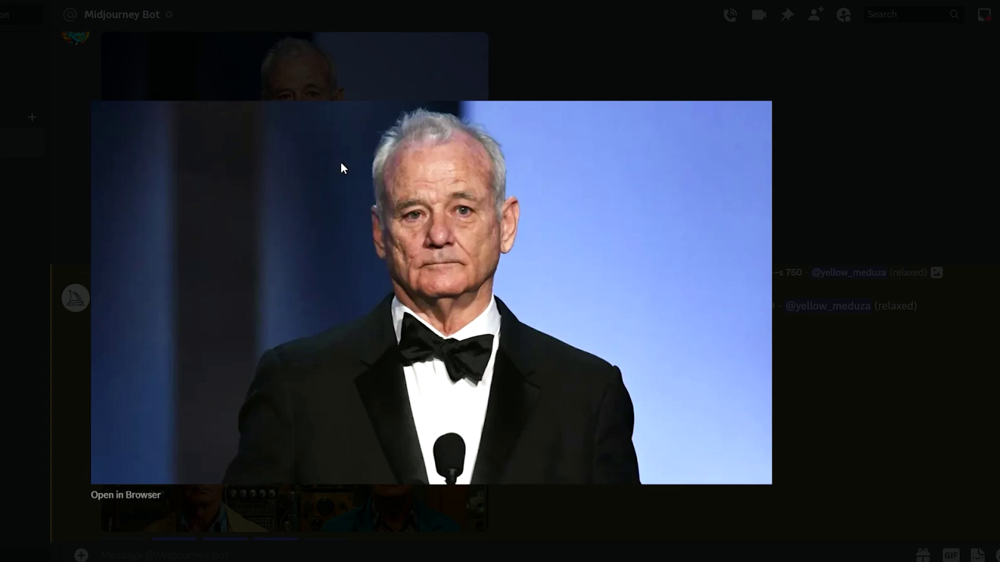
{"action": "left_click", "coordinate": [836, 249]}
Highlight the half metalic face prompt that starts with two image links and inspect its image grid enlarged.
{"action": "scroll", "coordinate": [599, 284], "scroll_direction": "down", "scroll_amount": 5}
{"action": "scroll", "coordinate": [592, 289], "scroll_direction": "down", "scroll_amount": 7}
{"action": "left_click_drag", "start_coordinate": [103, 275], "coordinate": [130, 294]}
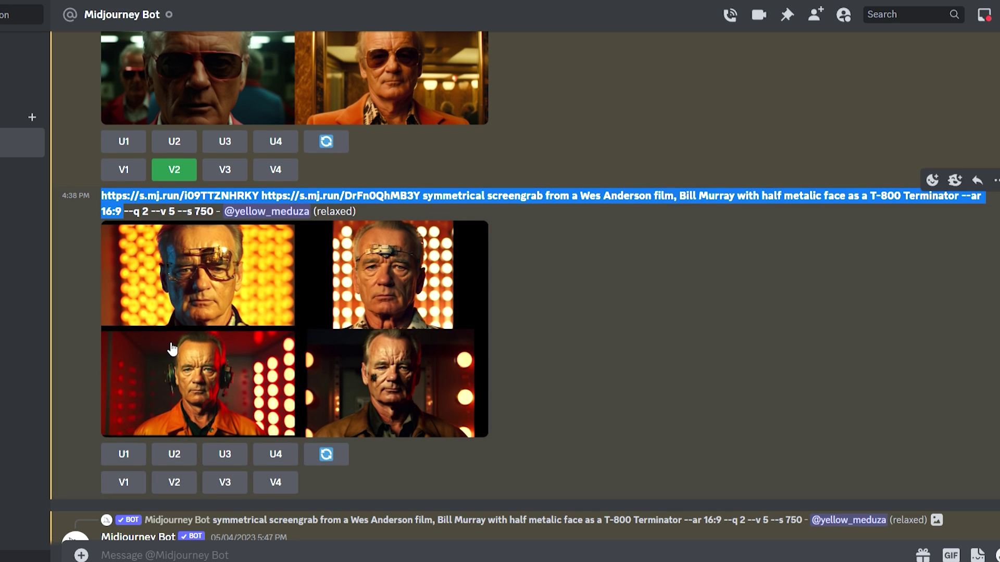
{"action": "left_click", "coordinate": [172, 349]}
{"action": "left_click", "coordinate": [844, 306]}
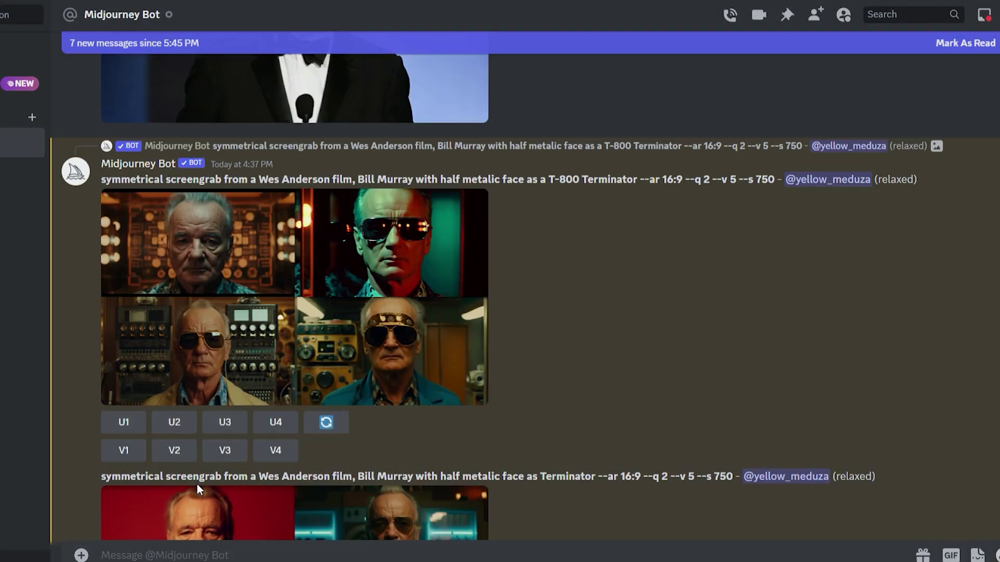
Request variations of the second image in the 4:37 PM half metalic face T-800 Terminator grid.
{"action": "left_click", "coordinate": [174, 450]}
{"action": "left_click", "coordinate": [541, 381]}
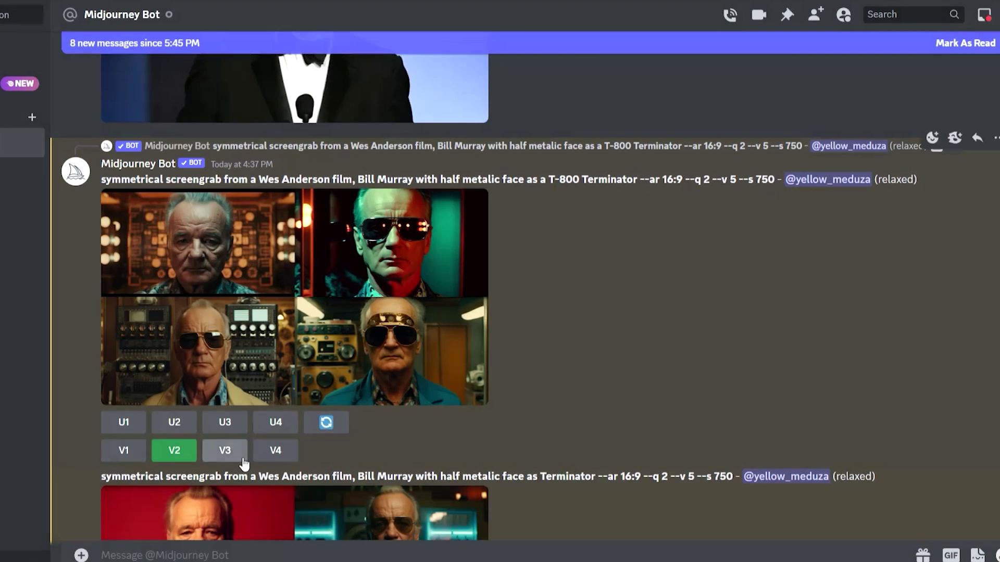
Request variations of the third image in the 4:37 PM T-800 grid and upscale the first image of the 5:55 PM chandelier-room remix grid.
{"action": "left_click", "coordinate": [244, 463]}
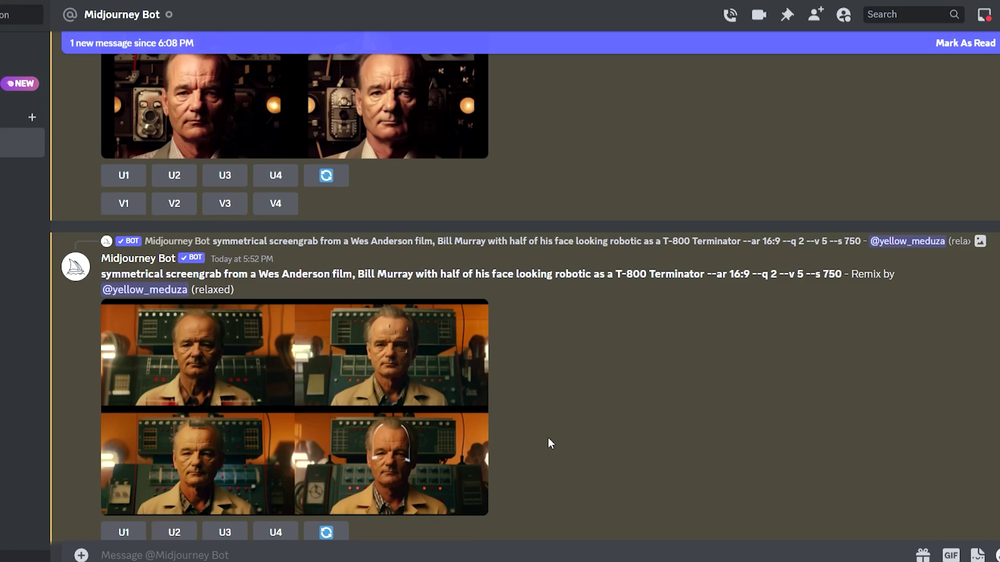
{"action": "scroll", "coordinate": [548, 438], "scroll_direction": "down", "scroll_amount": 10}
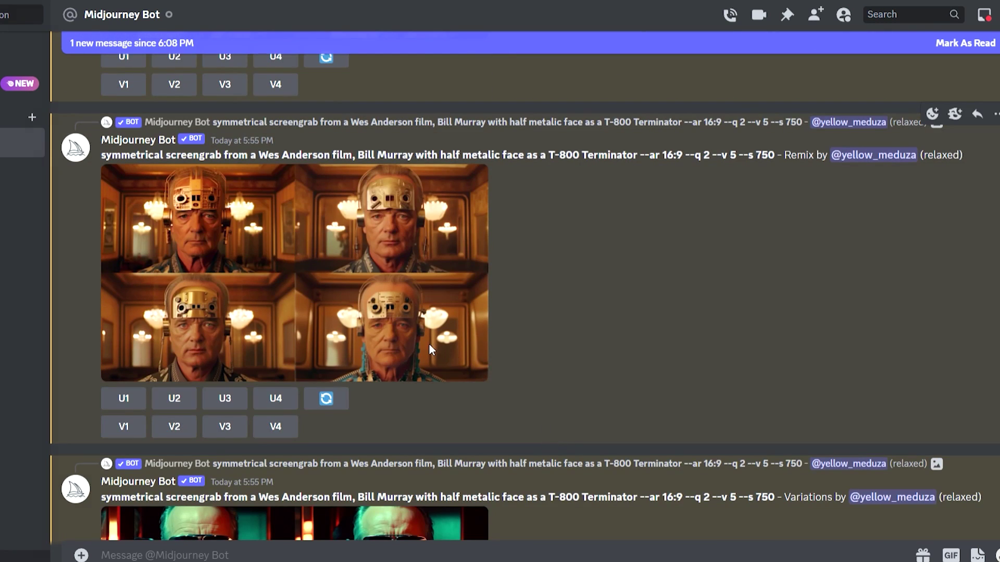
{"action": "left_click", "coordinate": [429, 349]}
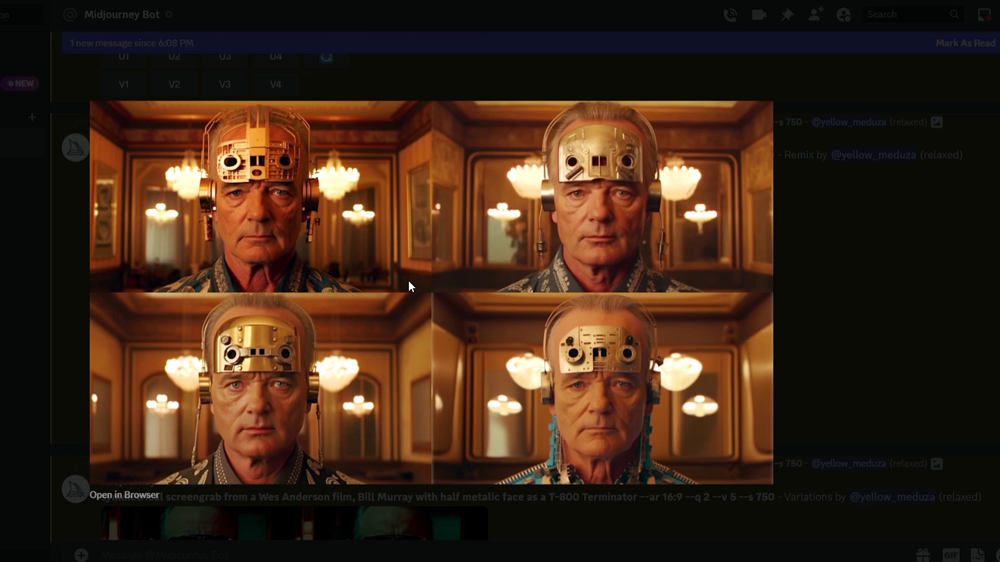
{"action": "left_click", "coordinate": [893, 326]}
{"action": "left_click", "coordinate": [124, 398]}
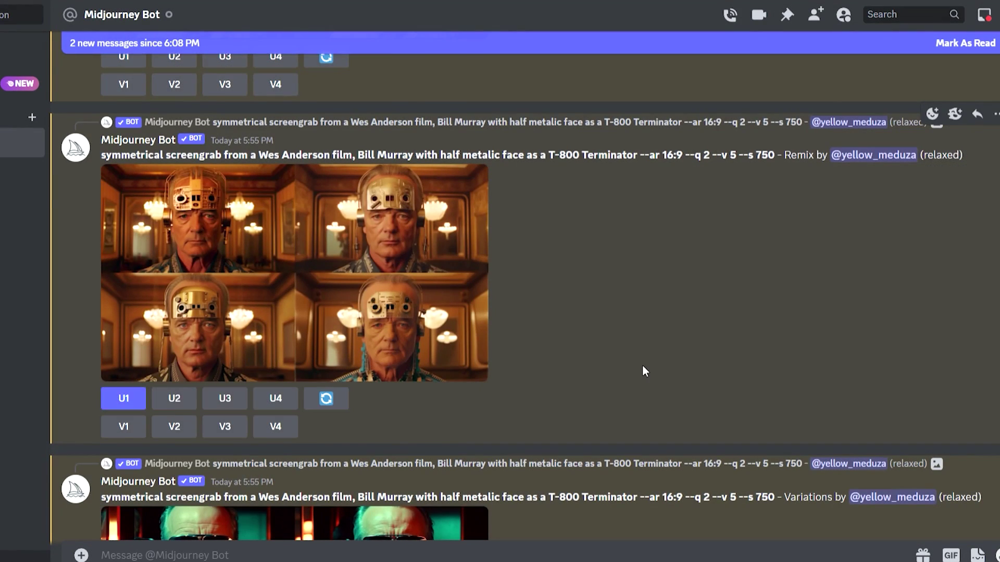
Inspect the 5:58 PM half metalic face T-800 variations grid with teal jackets enlarged and upscale its first image.
{"action": "scroll", "coordinate": [643, 371], "scroll_direction": "down", "scroll_amount": 10}
{"action": "left_click", "coordinate": [383, 367]}
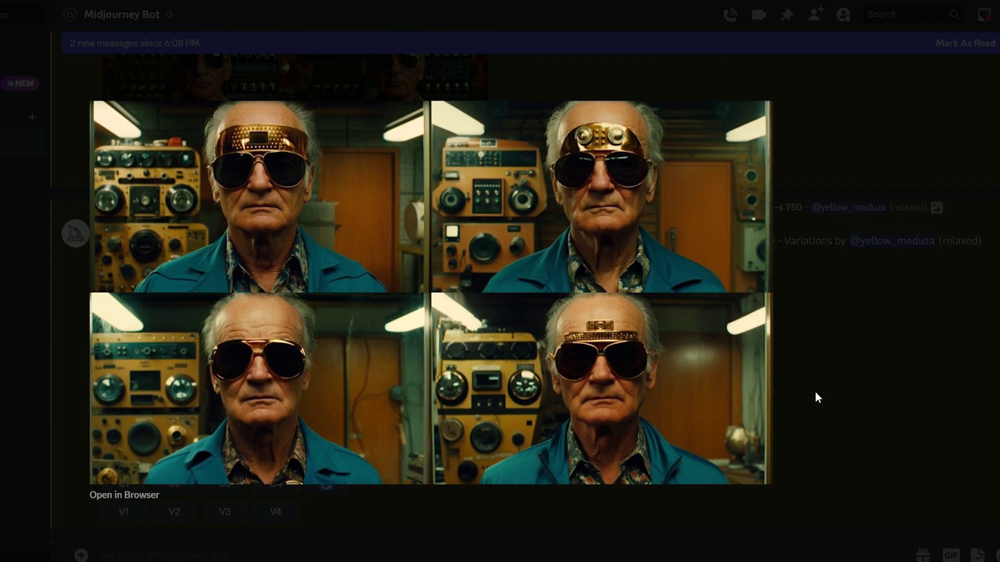
{"action": "left_click", "coordinate": [815, 392]}
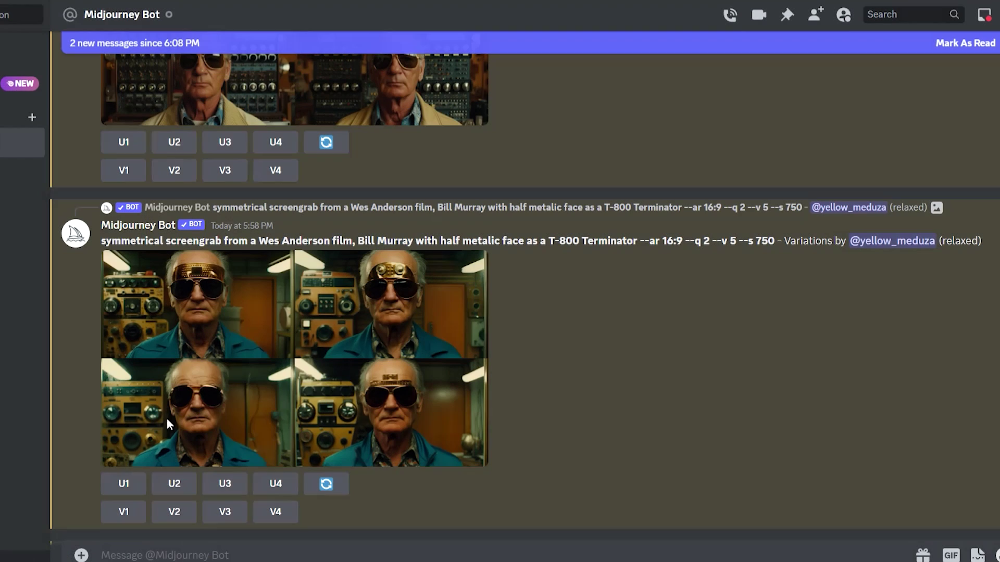
{"action": "left_click", "coordinate": [123, 484]}
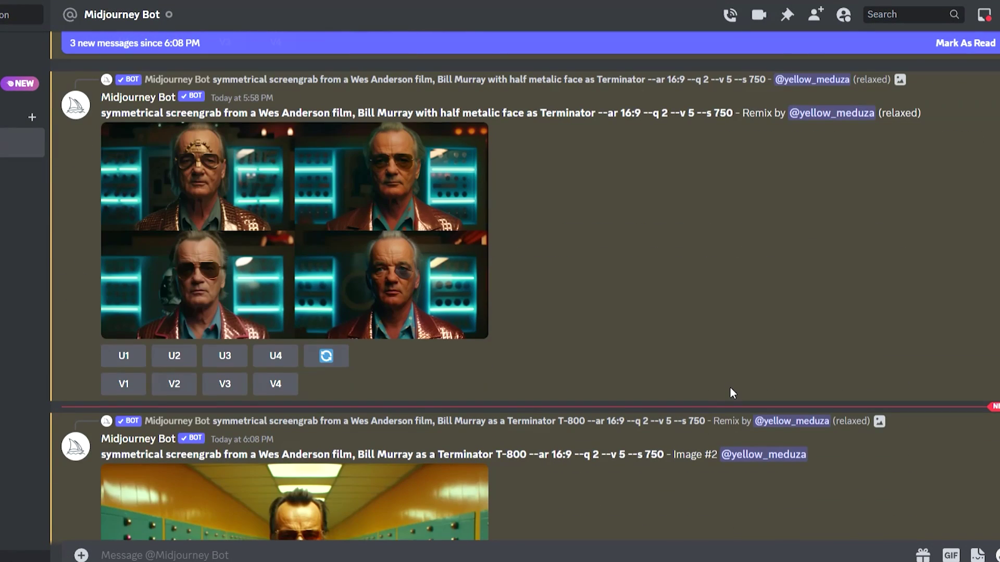
Inspect the 5:58 PM half metalic face Terminator remix grid with neon-blue panels enlarged and upscale its first image.
{"action": "left_click", "coordinate": [322, 265]}
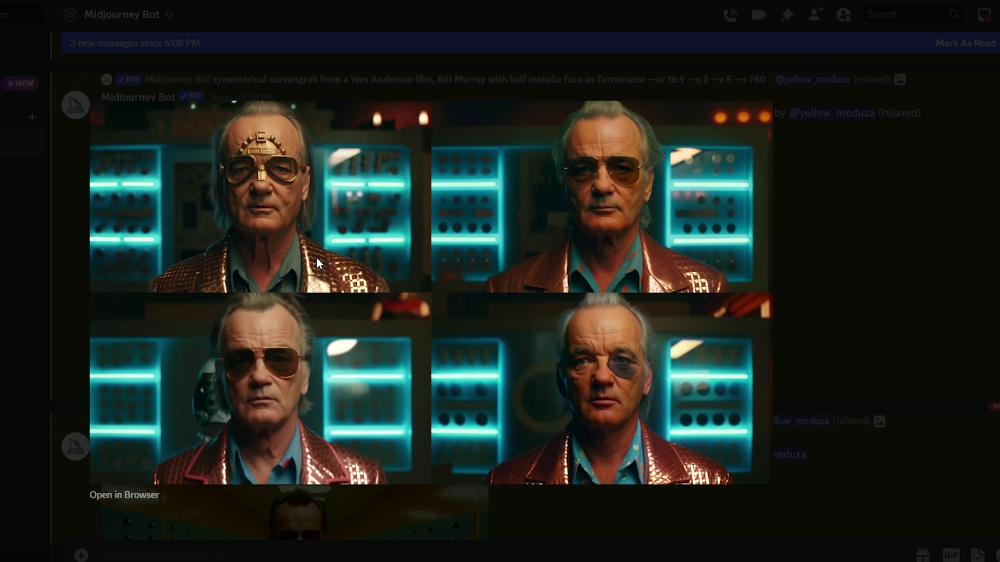
{"action": "left_click", "coordinate": [918, 337]}
{"action": "left_click", "coordinate": [123, 356]}
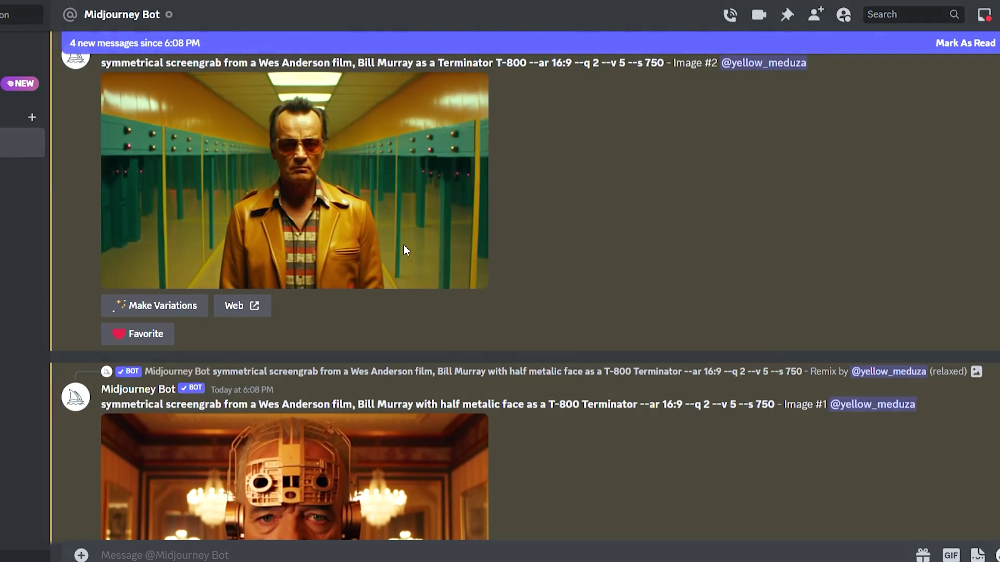
View the upscaled locker-corridor Terminator image enlarged and open the upscaled chandelier-room image in the browser.
{"action": "left_click", "coordinate": [403, 244]}
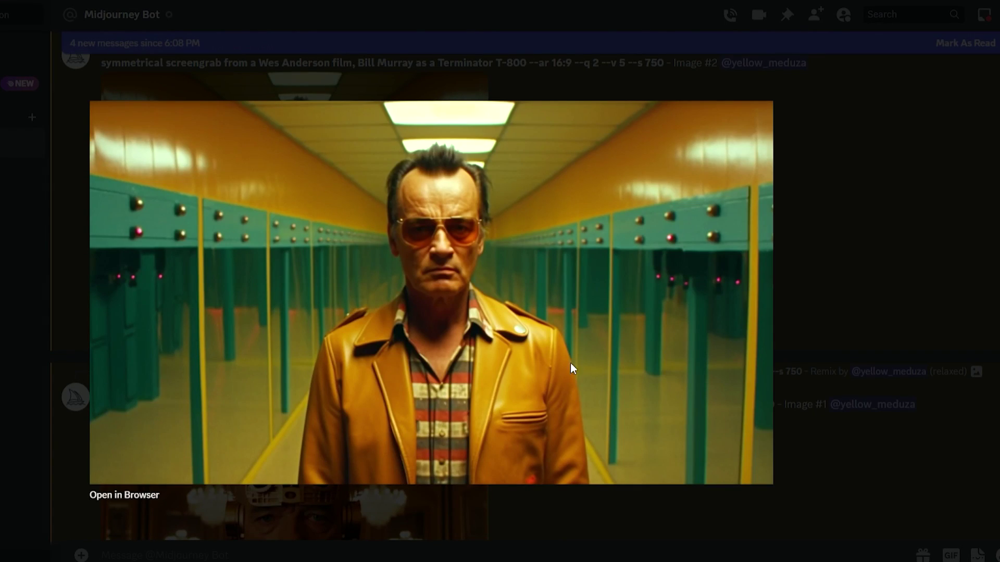
{"action": "left_click", "coordinate": [573, 346]}
{"action": "scroll", "coordinate": [379, 358], "scroll_direction": "down", "scroll_amount": 5}
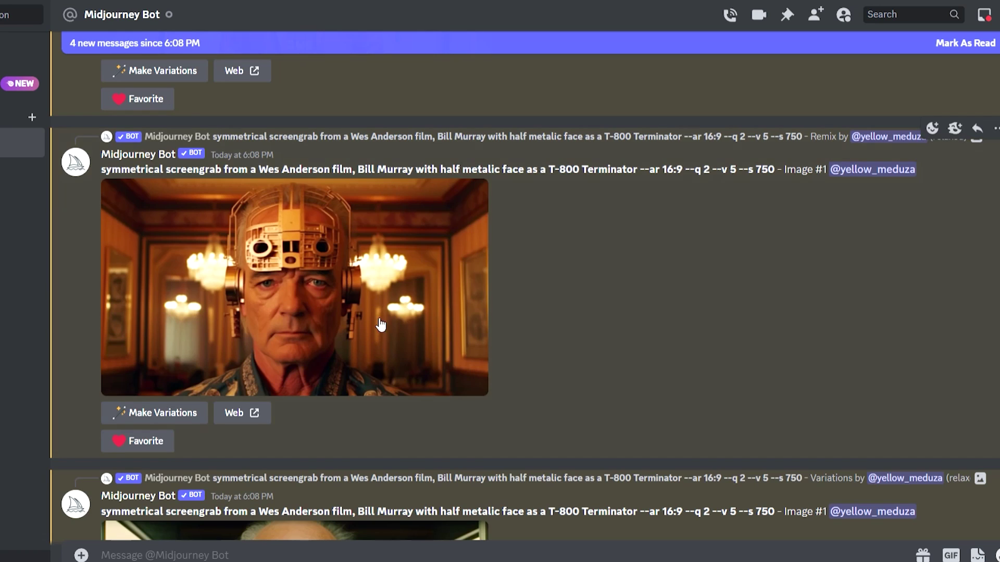
{"action": "left_click", "coordinate": [347, 258]}
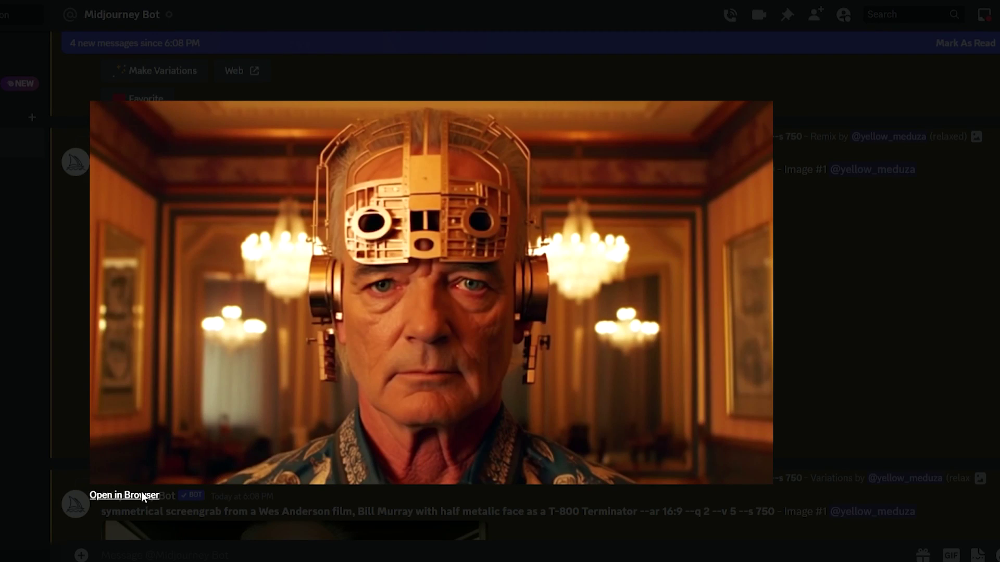
{"action": "left_click", "coordinate": [141, 493]}
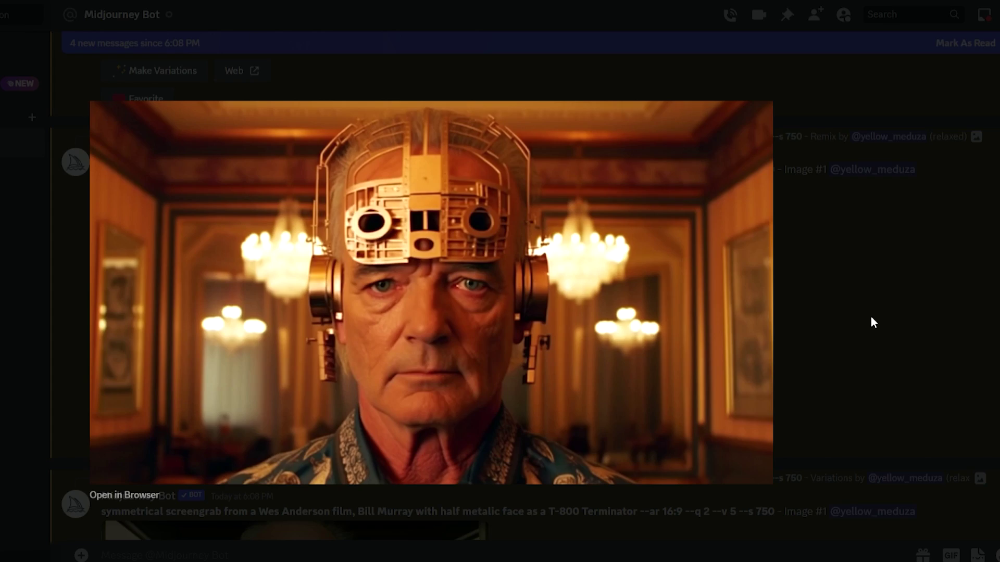
Open the upscaled Bill Murray portrait with the golden visor, sunglasses and teal jacket in the browser.
{"action": "left_click", "coordinate": [871, 317]}
{"action": "scroll", "coordinate": [557, 405], "scroll_direction": "down", "scroll_amount": 5}
{"action": "left_click", "coordinate": [439, 256]}
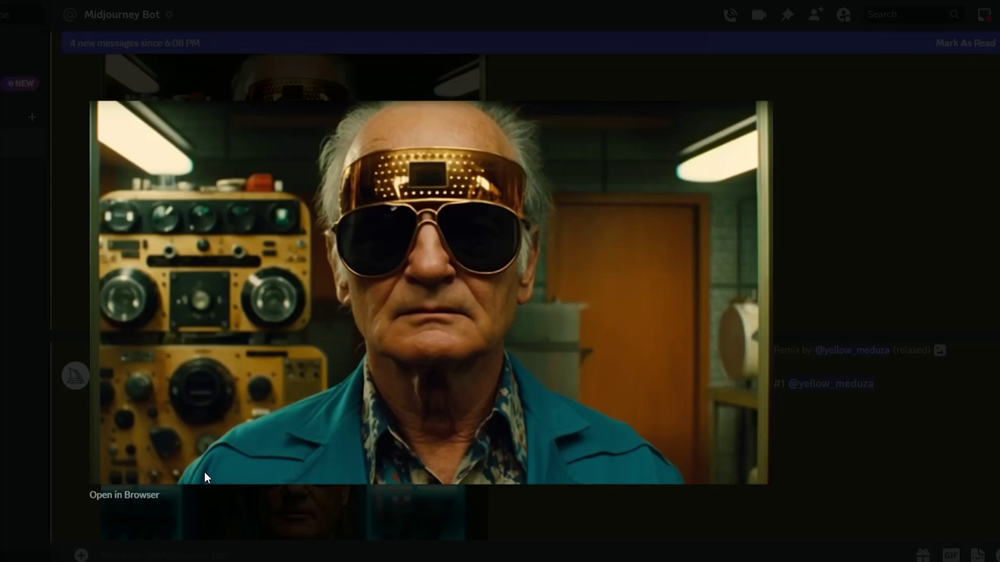
{"action": "left_click", "coordinate": [150, 496]}
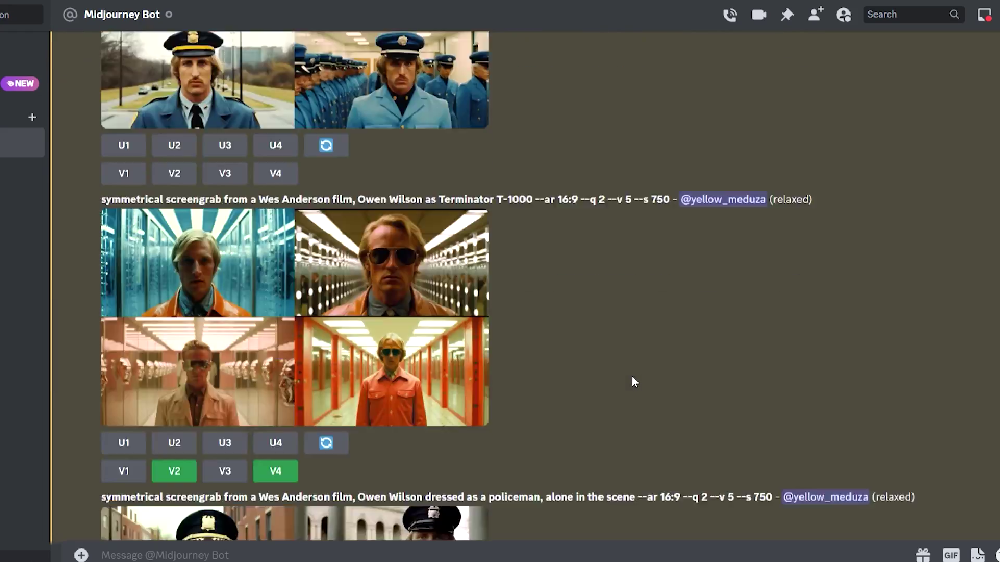
Look through the generated Owen Wilson T-1000, Timothee Chalamet John Connor and Tilda Swinton Sarah Connor images.
{"action": "scroll", "coordinate": [632, 378], "scroll_direction": "down", "scroll_amount": 15}
{"action": "scroll", "coordinate": [627, 372], "scroll_direction": "down", "scroll_amount": 20}
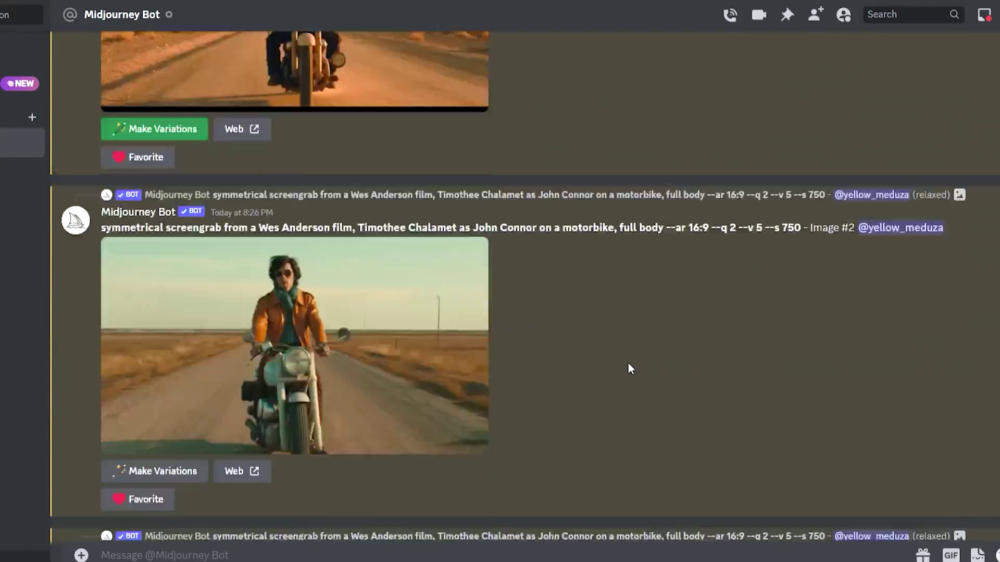
{"action": "scroll", "coordinate": [628, 364], "scroll_direction": "down", "scroll_amount": 20}
{"action": "scroll", "coordinate": [627, 364], "scroll_direction": "down", "scroll_amount": 20}
{"action": "scroll", "coordinate": [626, 370], "scroll_direction": "down", "scroll_amount": 20}
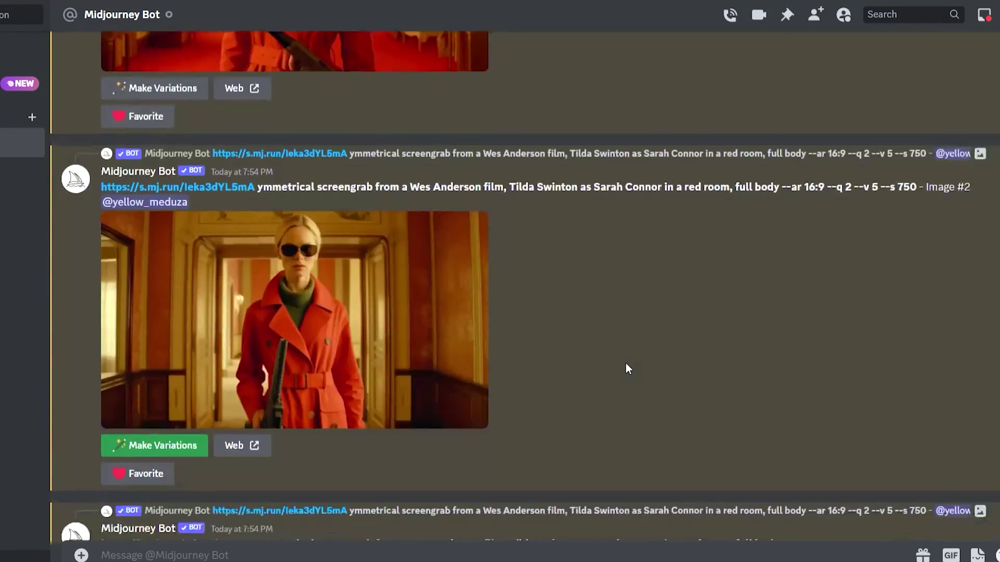
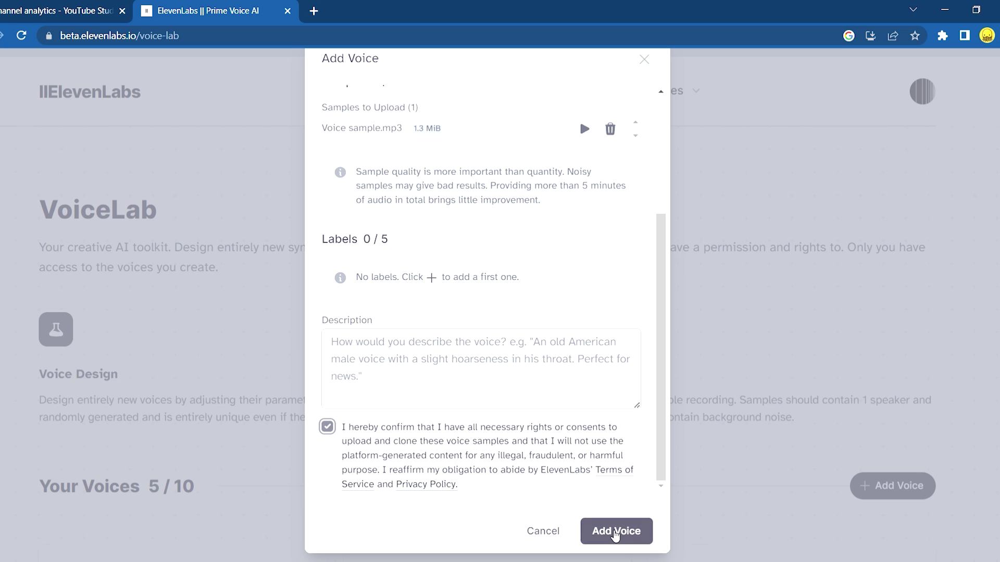
Add the cloned voice from Voice sample.mp3 in ElevenLabs and select cloned/New voice for speech synthesis.
{"action": "left_click", "coordinate": [615, 535]}
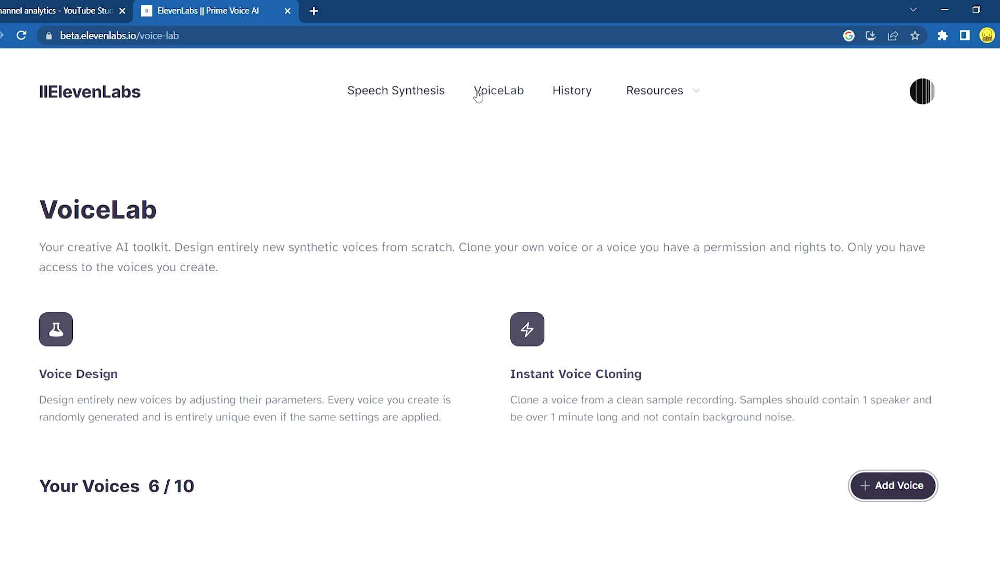
{"action": "left_click", "coordinate": [427, 96]}
{"action": "left_click", "coordinate": [454, 291]}
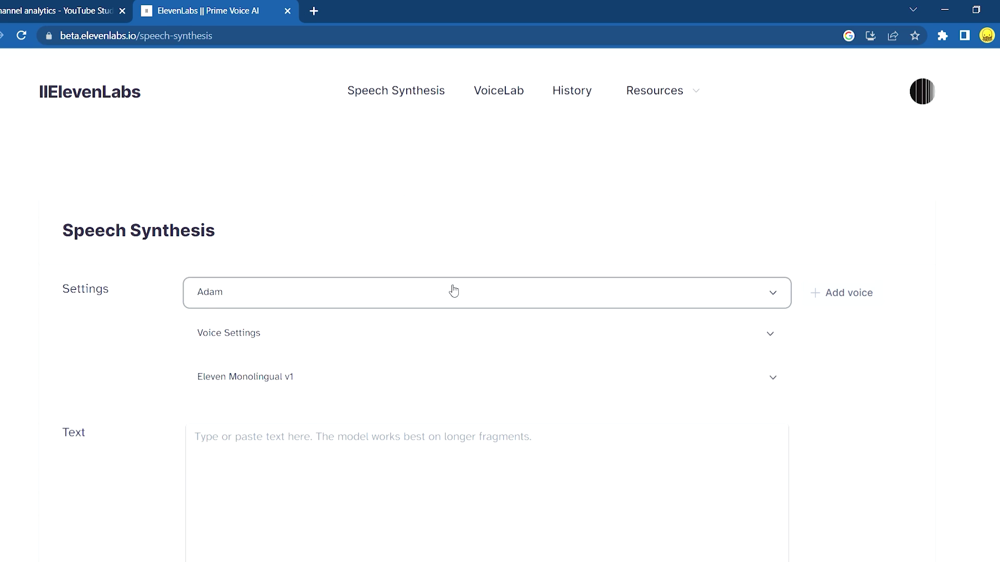
{"action": "left_click", "coordinate": [280, 397]}
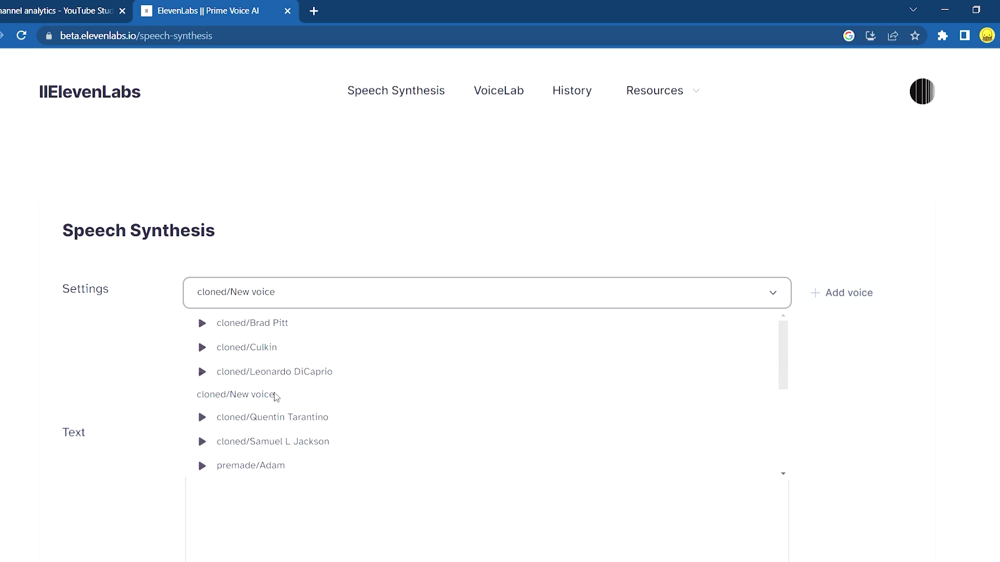
Generate speech for the line "I'll be back. But please, do try to avoid causing any unnecessary collateral damage while I'm gone.".
{"action": "scroll", "coordinate": [152, 328], "scroll_direction": "down", "scroll_amount": 3}
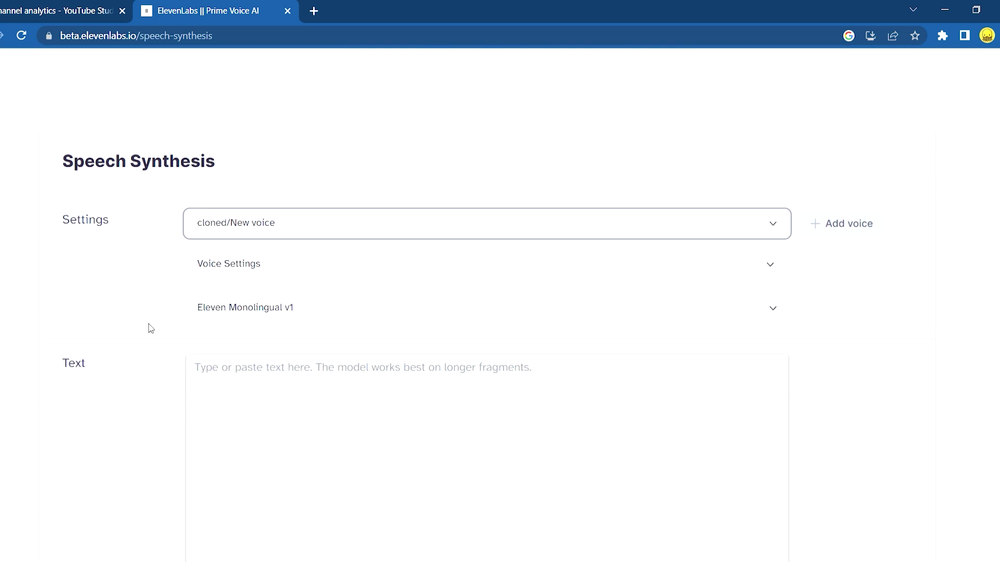
{"action": "left_click", "coordinate": [286, 323]}
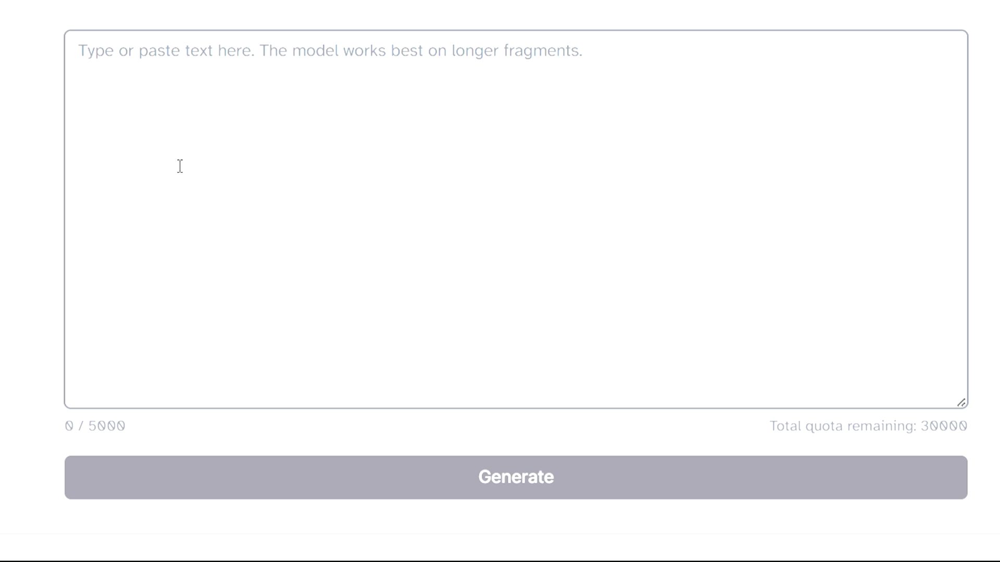
{"action": "type", "text": "I'll be back. But please, do try to avoid causing any unnecessary collateral damage while I'm gone."}
{"action": "left_click", "coordinate": [449, 468]}
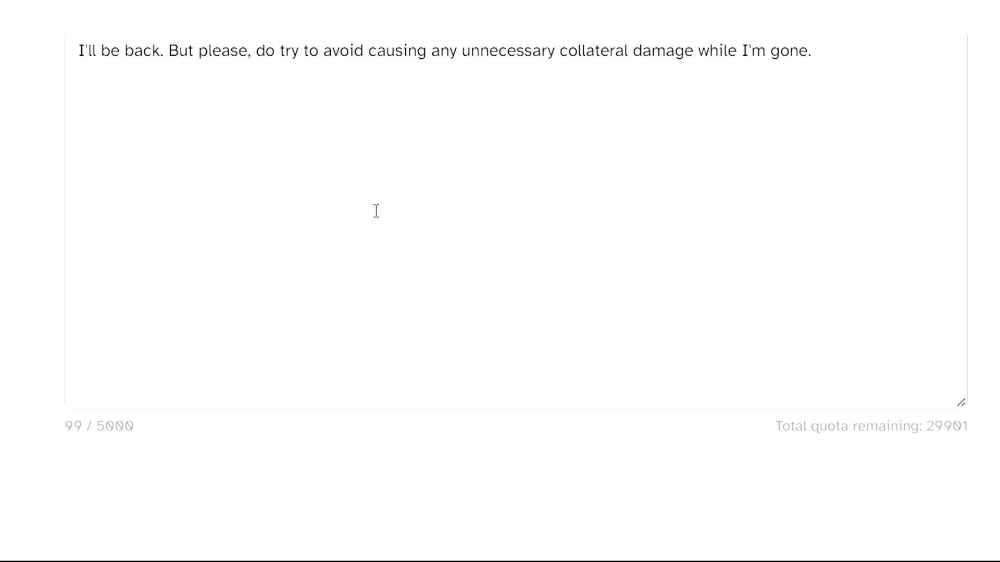
Lower the voice's Stability and raise its Clarity + Similarity Enhancement in the voice settings.
{"action": "scroll", "coordinate": [310, 44], "scroll_direction": "up", "scroll_amount": 6}
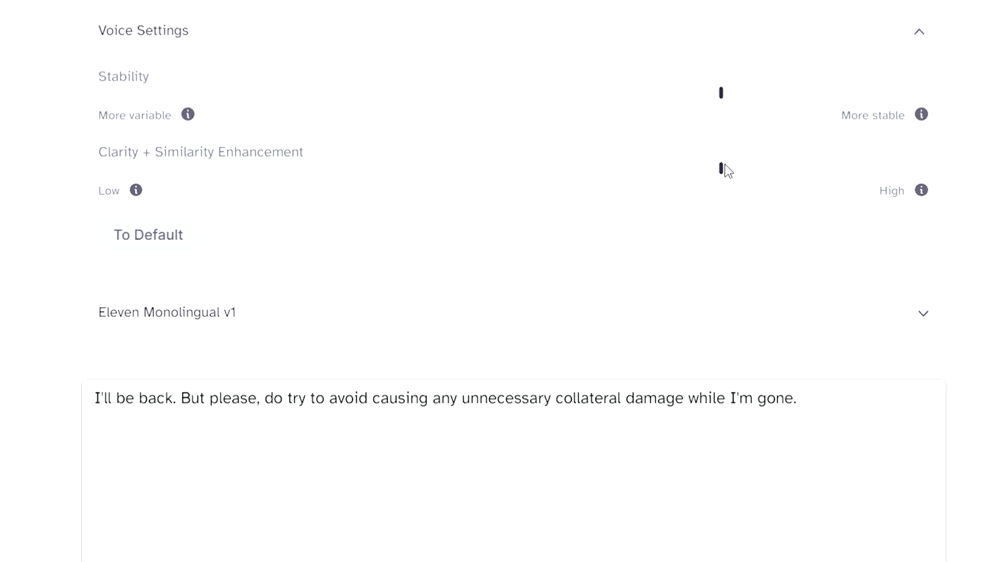
{"action": "left_click_drag", "start_coordinate": [723, 173], "coordinate": [674, 174]}
{"action": "mouse_move", "coordinate": [728, 100]}
{"action": "left_click_drag", "start_coordinate": [728, 100], "coordinate": [615, 100]}
{"action": "left_click_drag", "start_coordinate": [683, 172], "coordinate": [794, 172]}
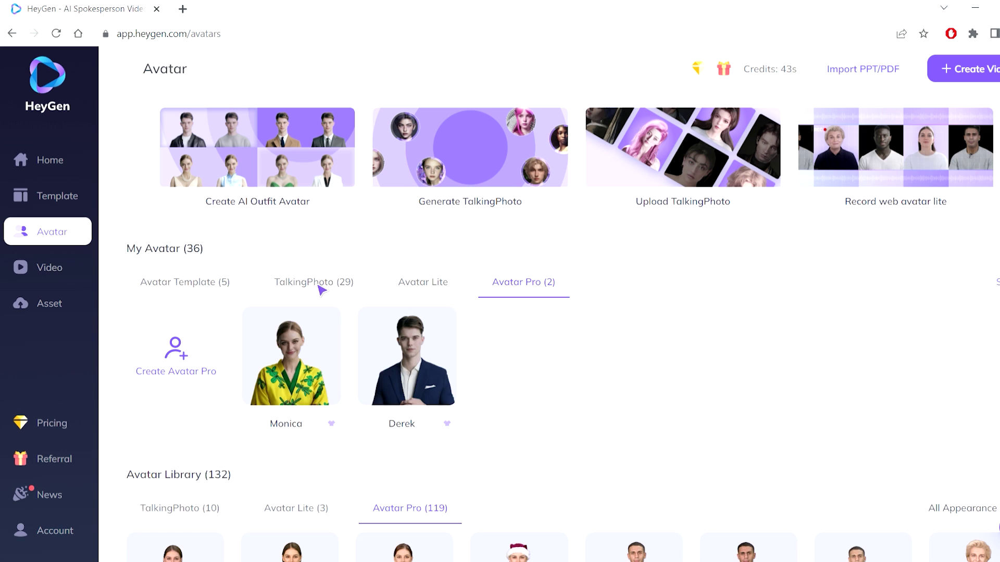
Open the photo upload for a new TalkingPhoto avatar in HeyGen.
{"action": "left_click", "coordinate": [320, 286]}
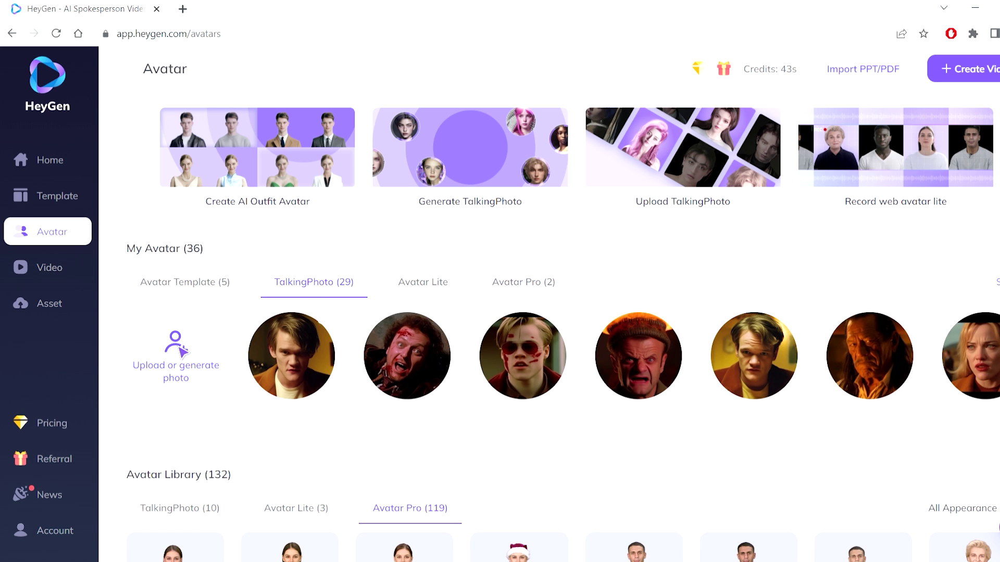
{"action": "left_click", "coordinate": [179, 350]}
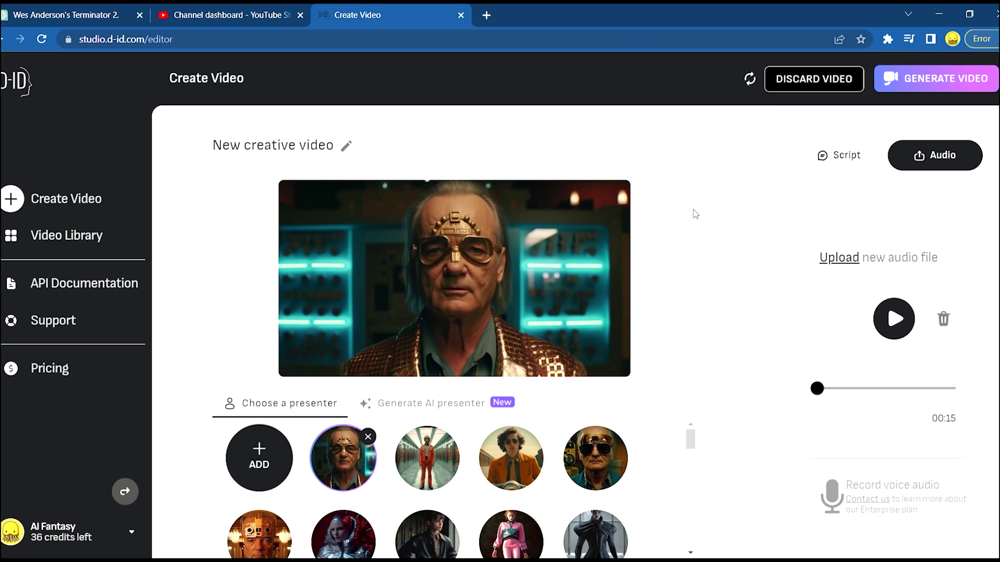
Generate the D-ID video of the Bill Murray Terminator with gold glasses using the uploaded audio, and play the result.
{"action": "left_click", "coordinate": [995, 79]}
{"action": "left_click", "coordinate": [610, 496]}
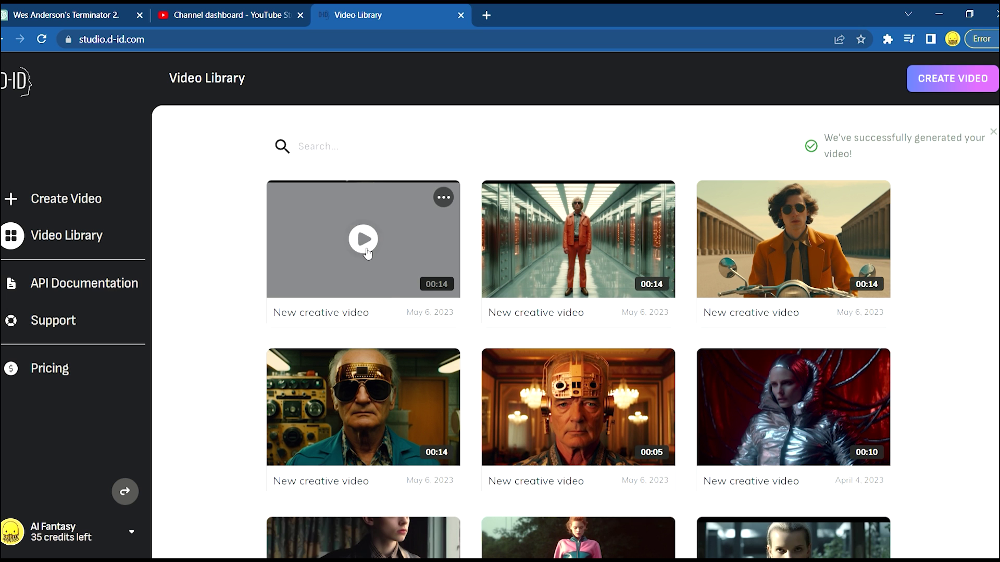
{"action": "left_click", "coordinate": [362, 245]}
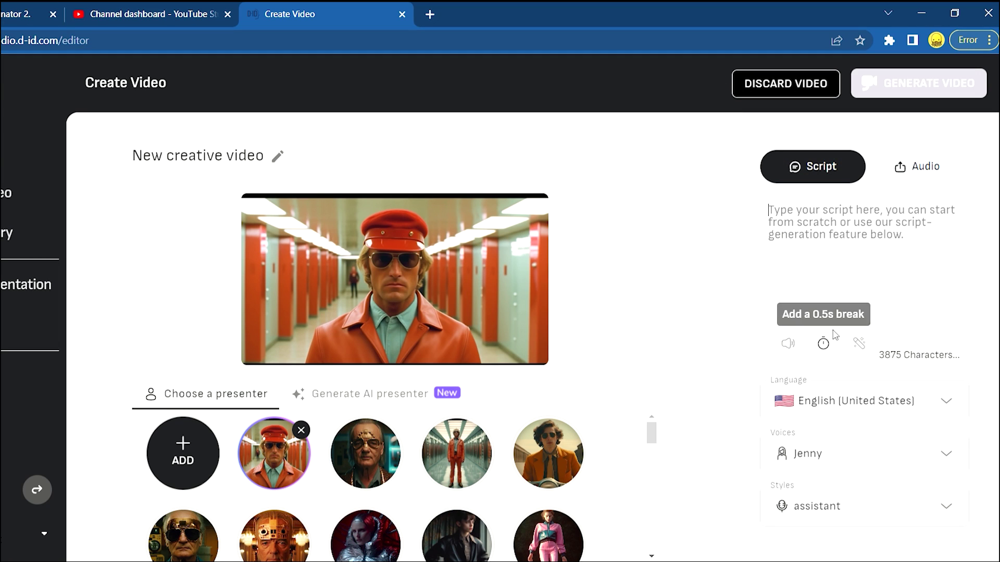
Insert a long series of 0.5s breaks into the script for the presenter in the red cap and orange coat.
{"action": "left_click", "coordinate": [828, 347]}
{"action": "left_click", "coordinate": [828, 348]}
{"action": "left_click", "coordinate": [828, 348]}
{"action": "left_click", "coordinate": [828, 348]}
{"action": "left_click", "coordinate": [829, 348]}
{"action": "left_click", "coordinate": [828, 348]}
{"action": "left_click", "coordinate": [828, 347]}
{"action": "left_click", "coordinate": [828, 348]}
{"action": "left_click", "coordinate": [828, 348]}
{"action": "triple_click", "coordinate": [828, 348]}
{"action": "triple_click", "coordinate": [829, 348]}
{"action": "triple_click", "coordinate": [828, 348]}
{"action": "double_click", "coordinate": [828, 347]}
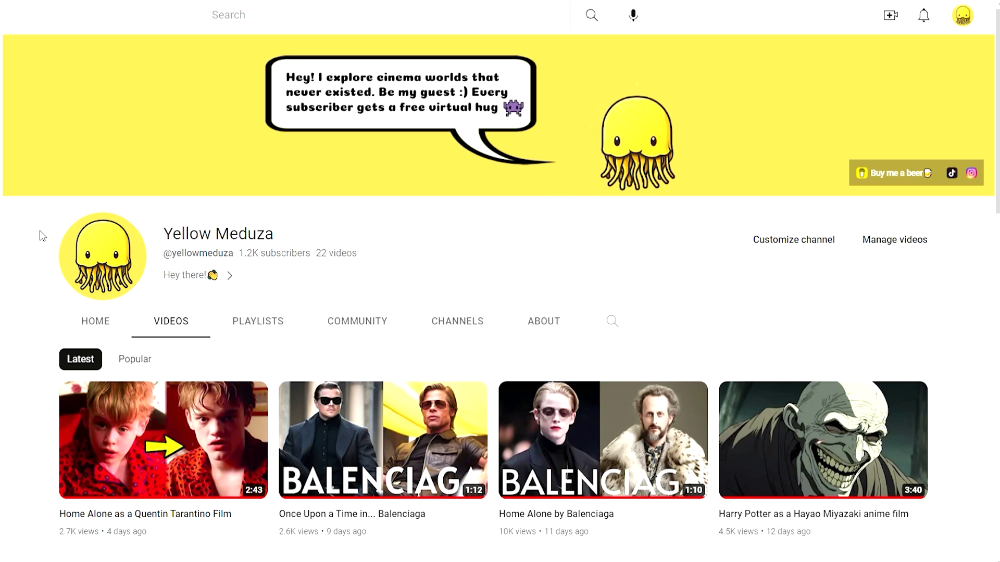
Look through the latest videos on the Yellow Meduza YouTube channel.
{"action": "scroll", "coordinate": [41, 236], "scroll_direction": "down", "scroll_amount": 6}
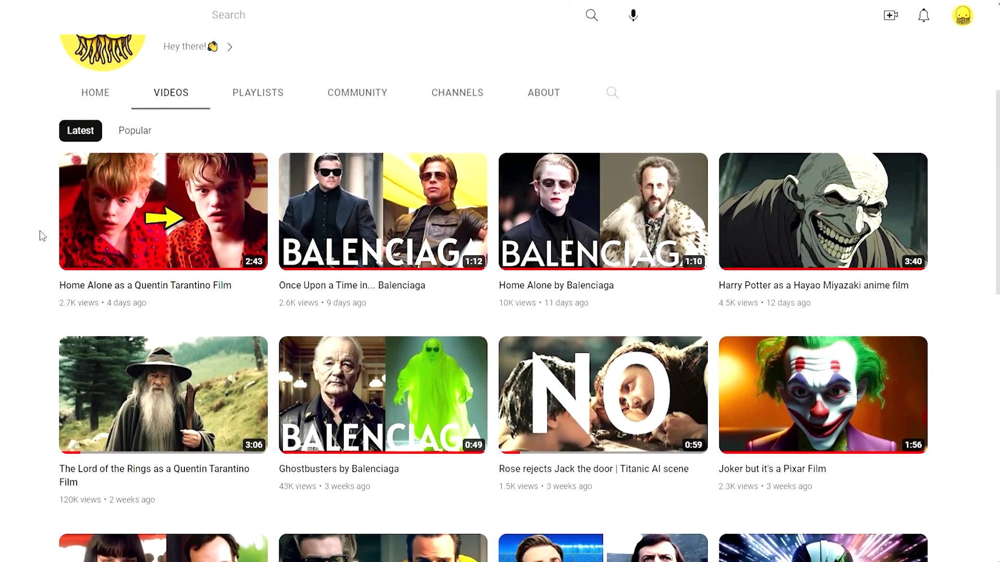